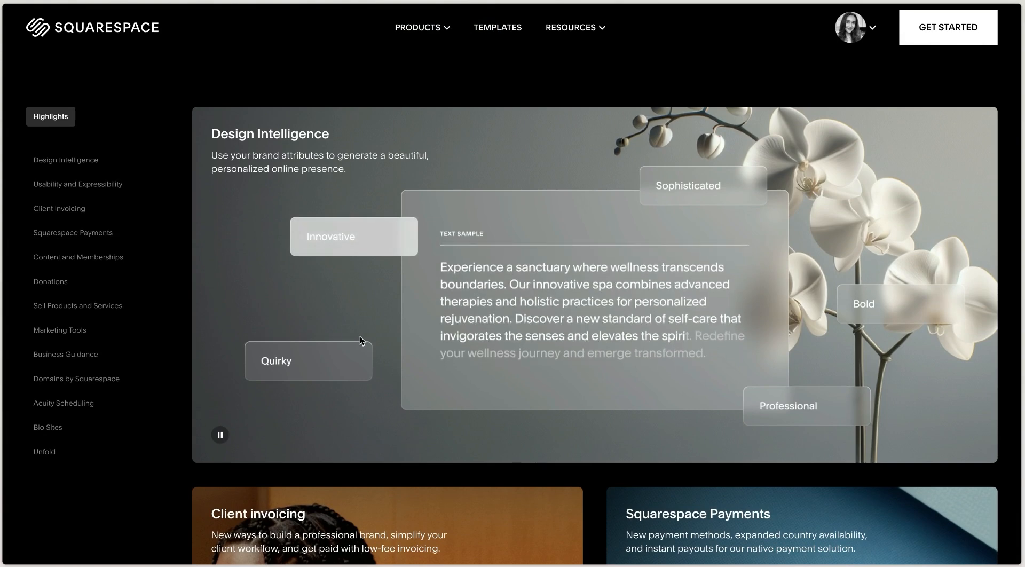
Read through the Client Invoicing features, including proposals, estimates and contracts, scheduled send and ACH as a payment method.
scroll(236, 225, down, 10)
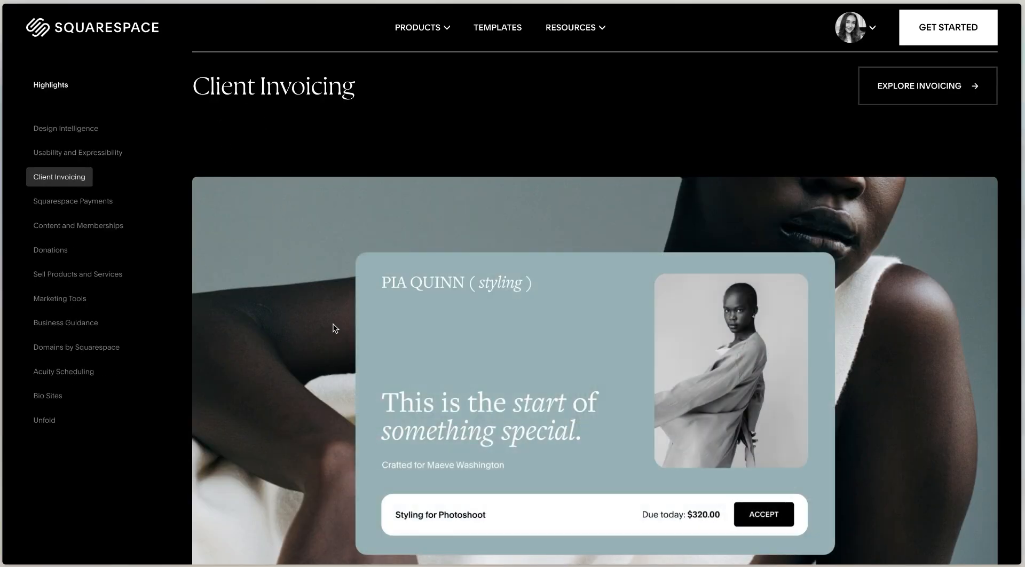
scroll(339, 353, down, 2)
scroll(339, 356, down, 3)
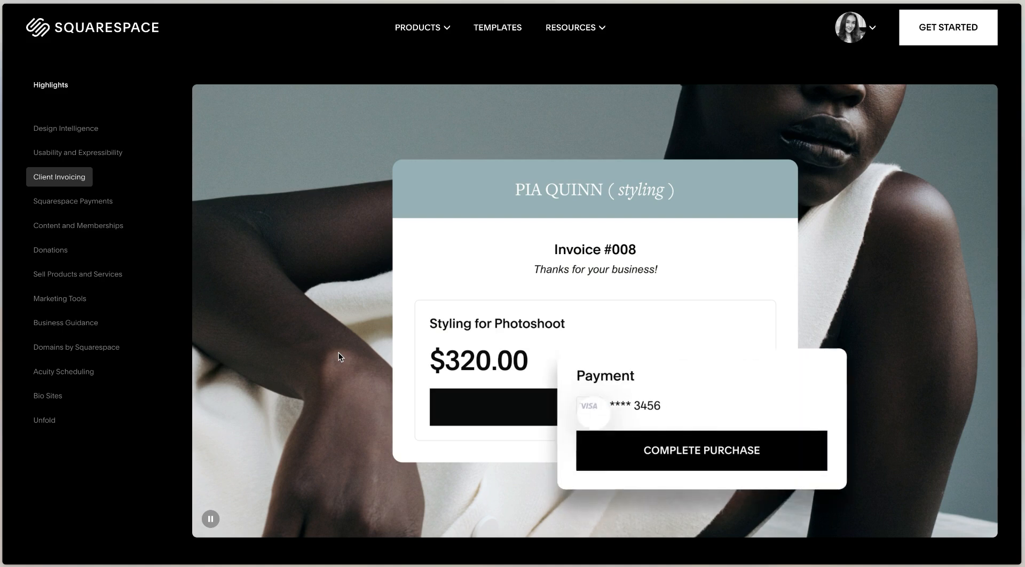
scroll(338, 353, down, 4)
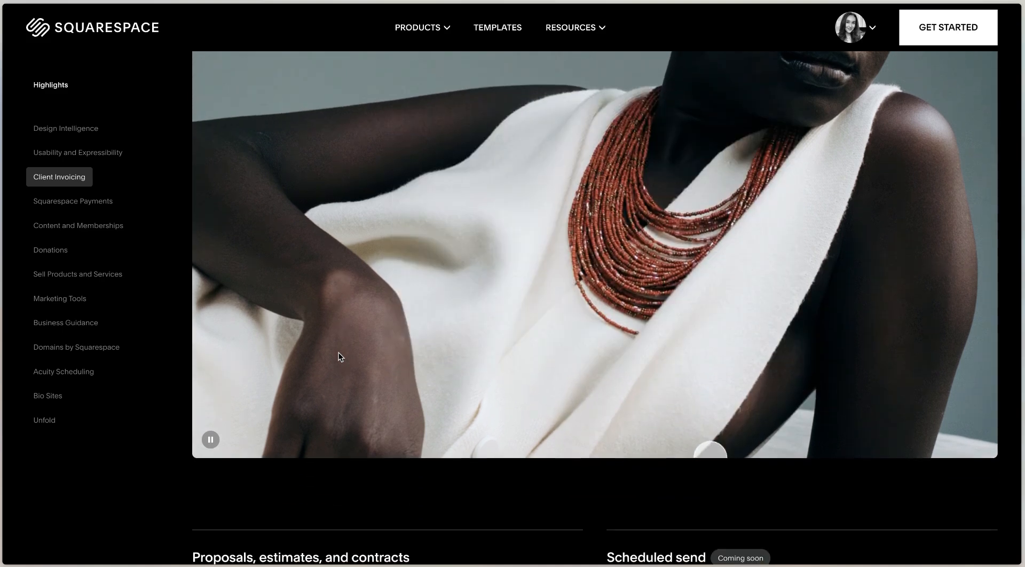
drag(351, 431, 422, 431)
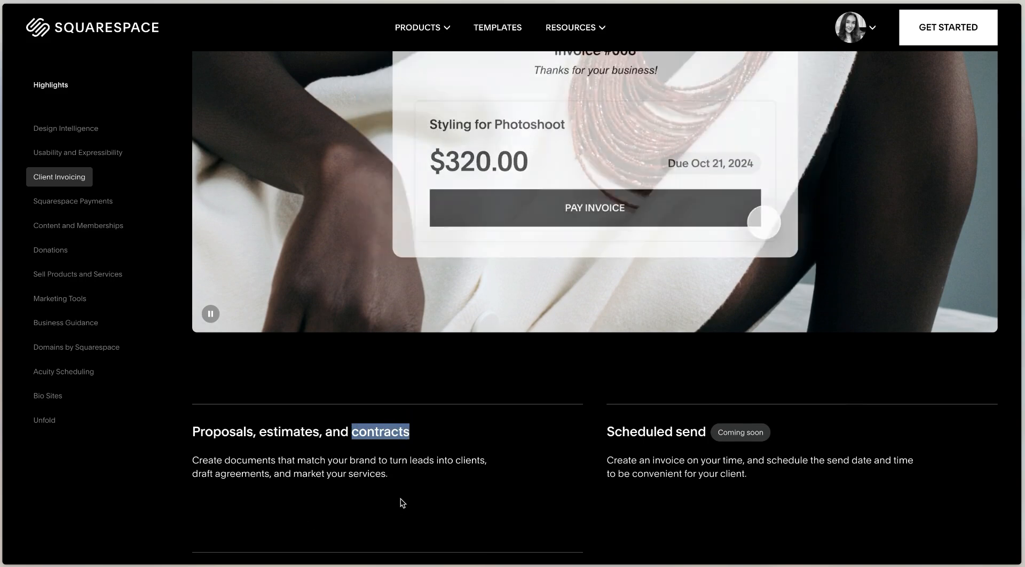
click(405, 503)
scroll(528, 446, down, 2)
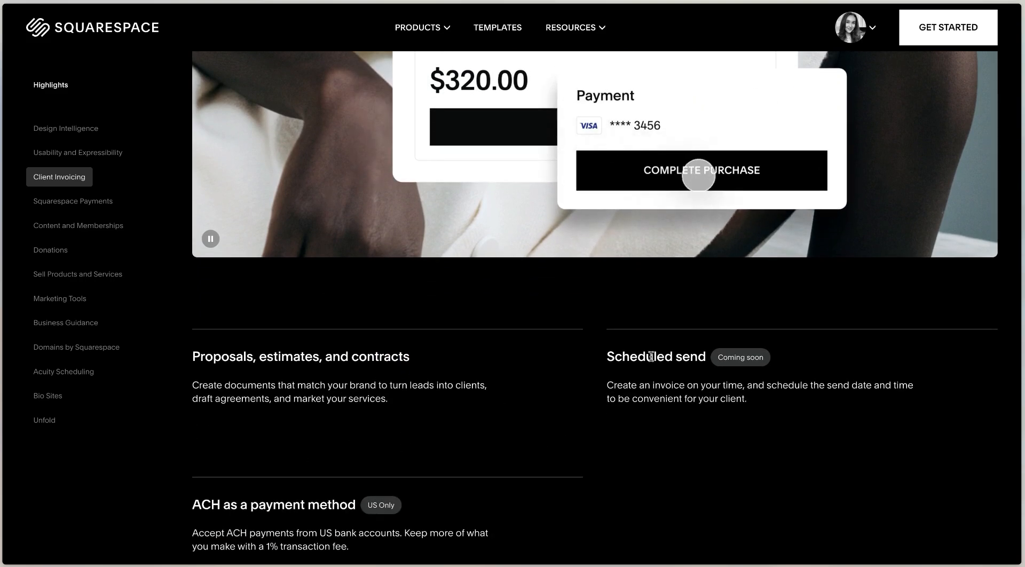
scroll(651, 353, down, 1)
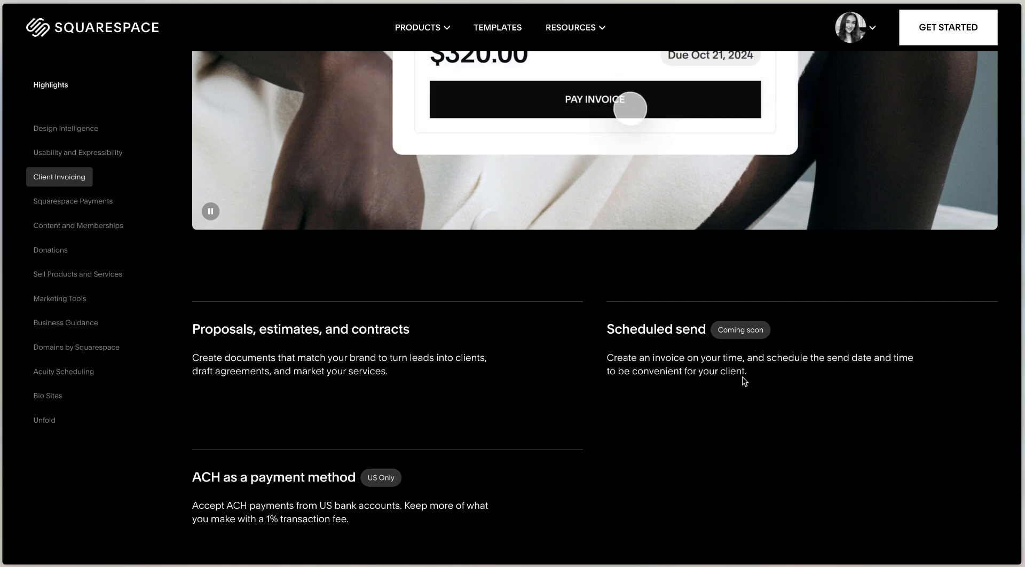
scroll(744, 380, down, 1)
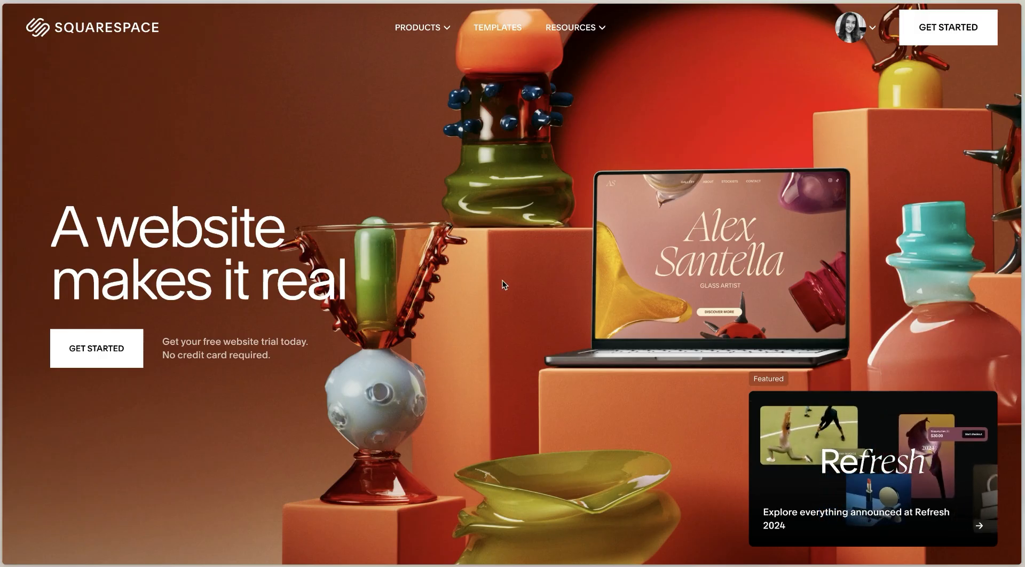
Open the Invoicing product page and examine its Invoices, Projects and Proposals sections.
click(416, 41)
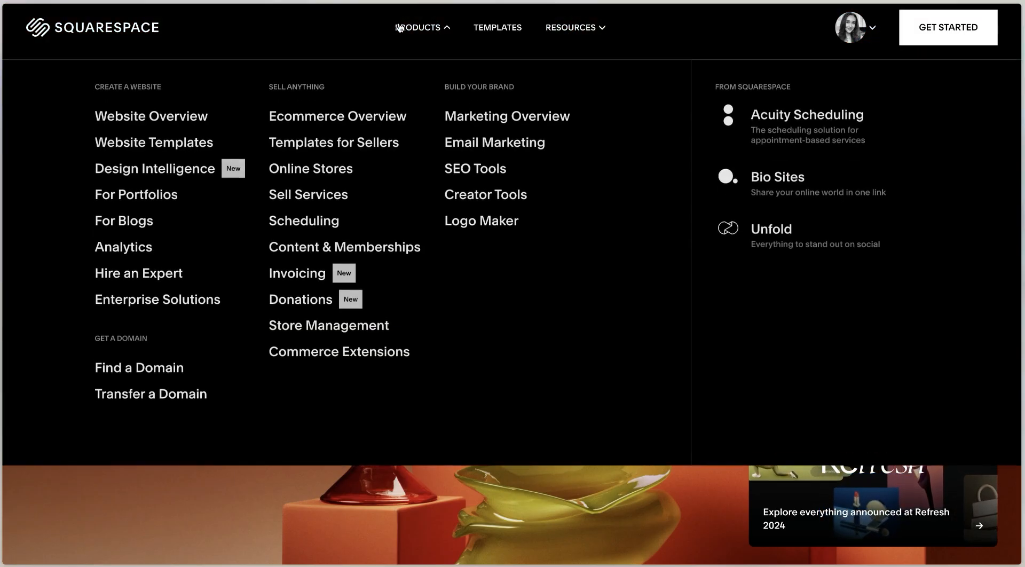
click(313, 274)
scroll(942, 387, down, 4)
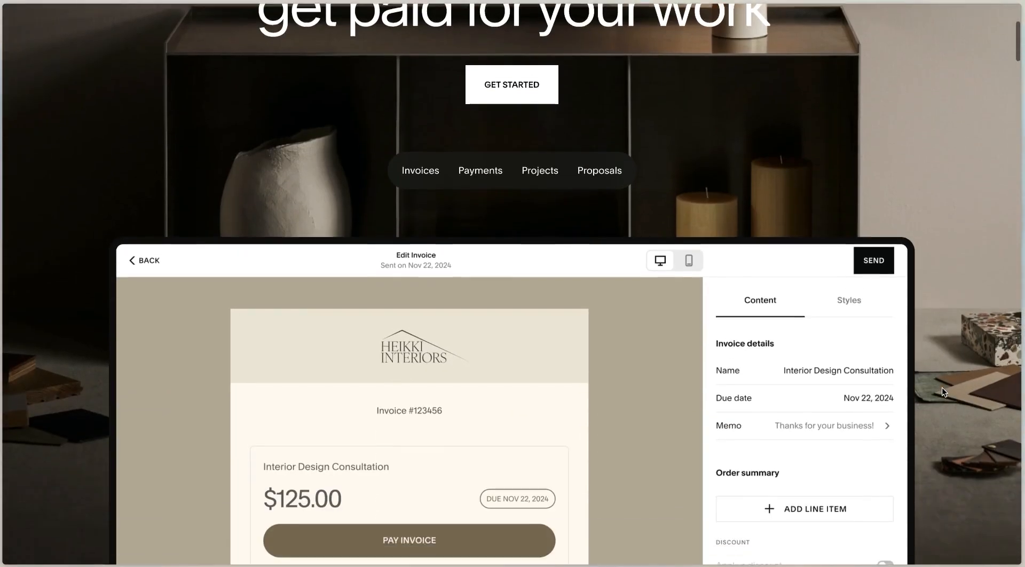
scroll(942, 387, down, 3)
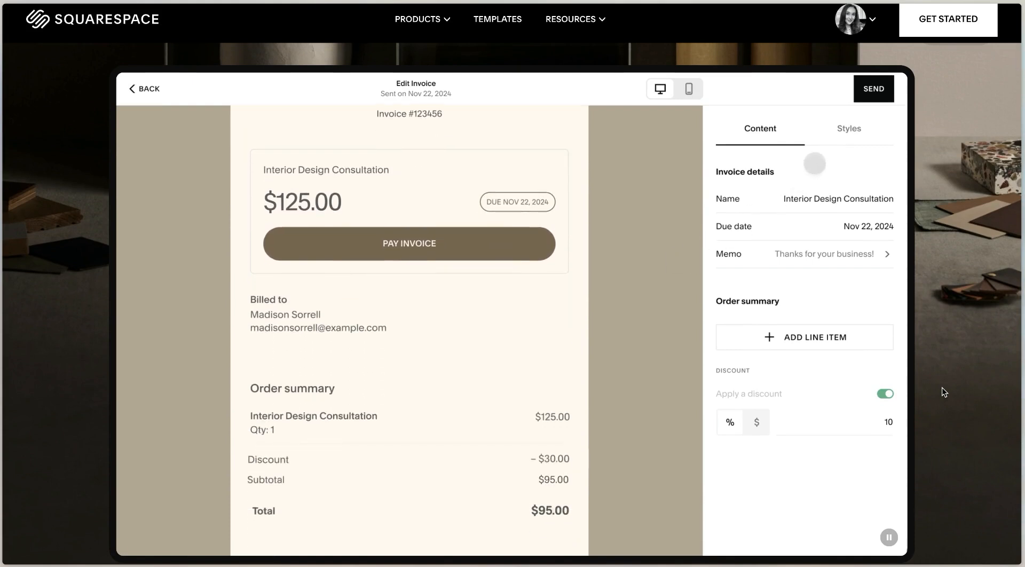
scroll(943, 387, down, 5)
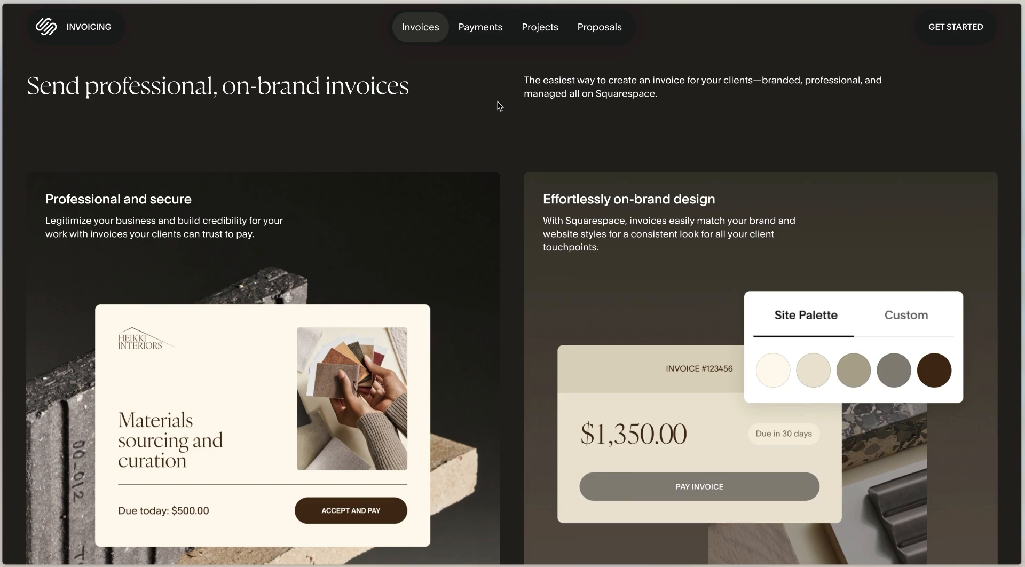
scroll(537, 155, down, 2)
scroll(536, 152, down, 2)
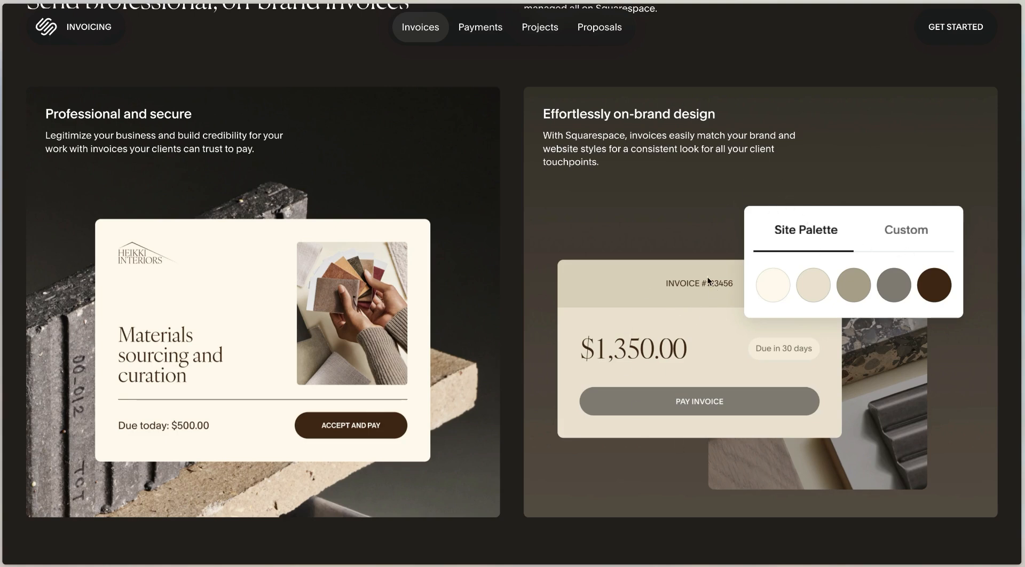
scroll(706, 277, down, 2)
scroll(706, 277, up, 4)
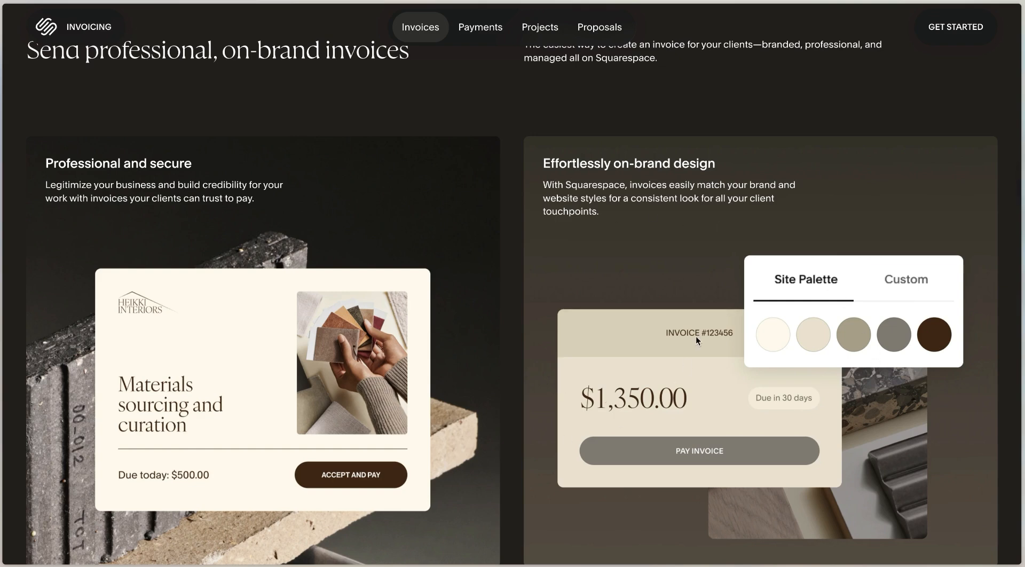
click(540, 28)
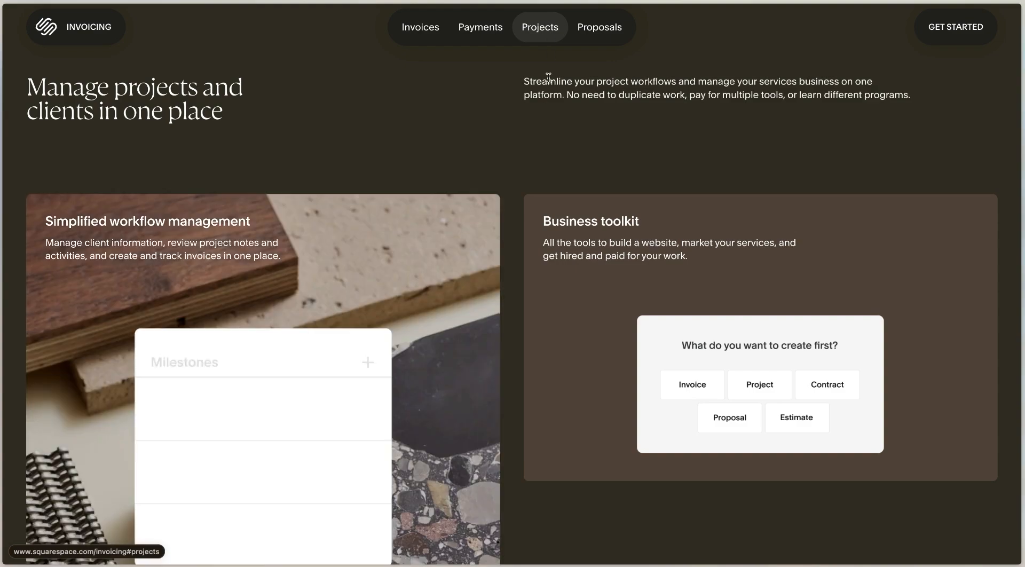
click(591, 28)
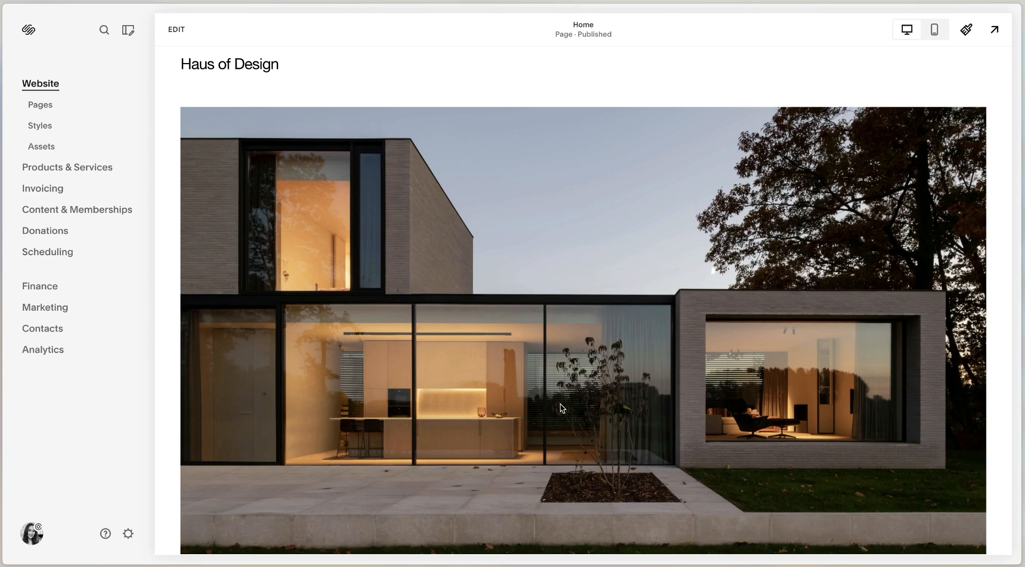
Look over the Haus of Design home page and open the site's Invoicing area.
scroll(434, 296, down, 5)
scroll(448, 342, down, 10)
click(45, 189)
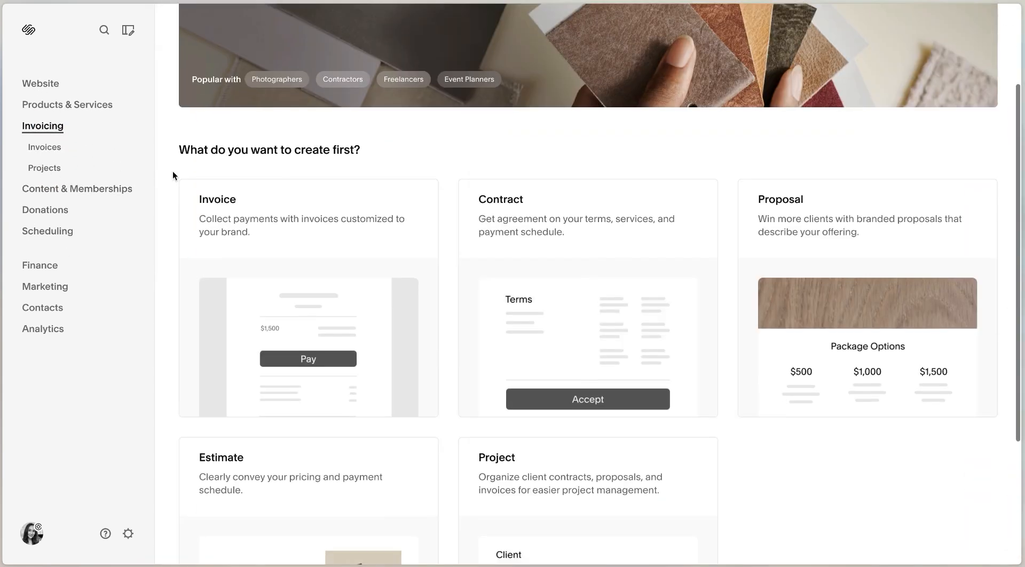
Examine the document types offered for creation: invoice, contract, proposal, estimate and project.
scroll(172, 176, down, 2)
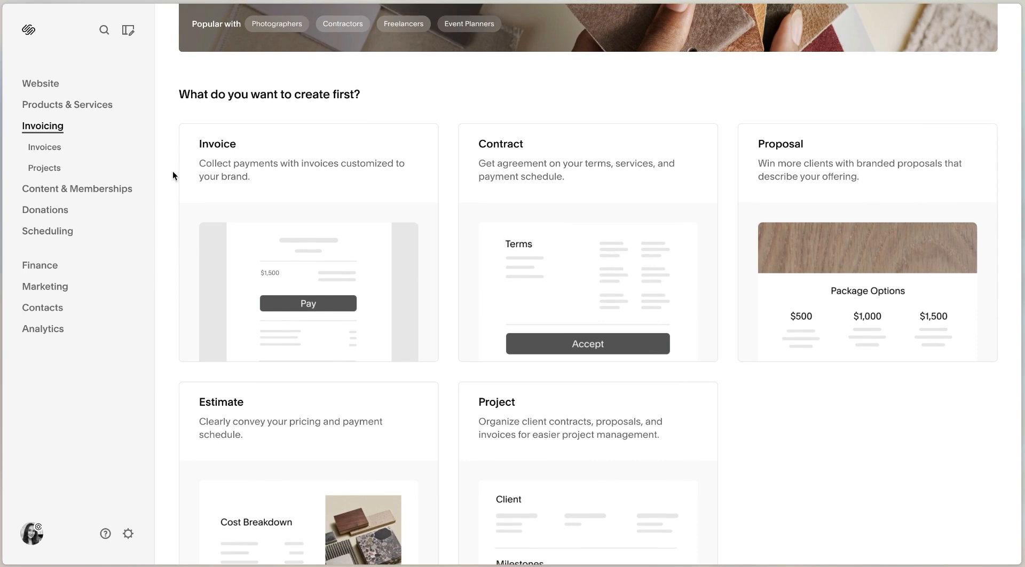
scroll(172, 175, down, 1)
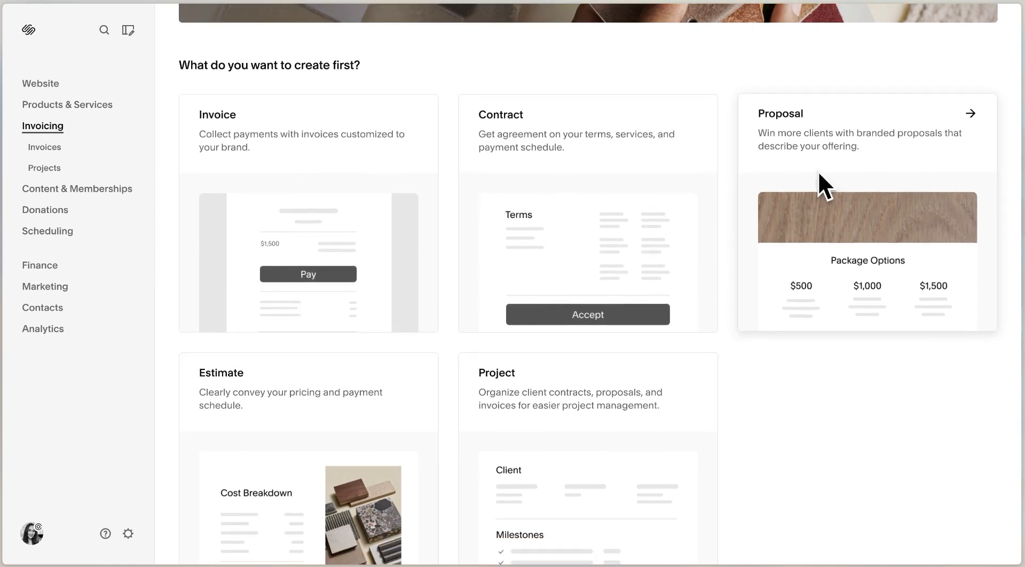
scroll(820, 183, down, 2)
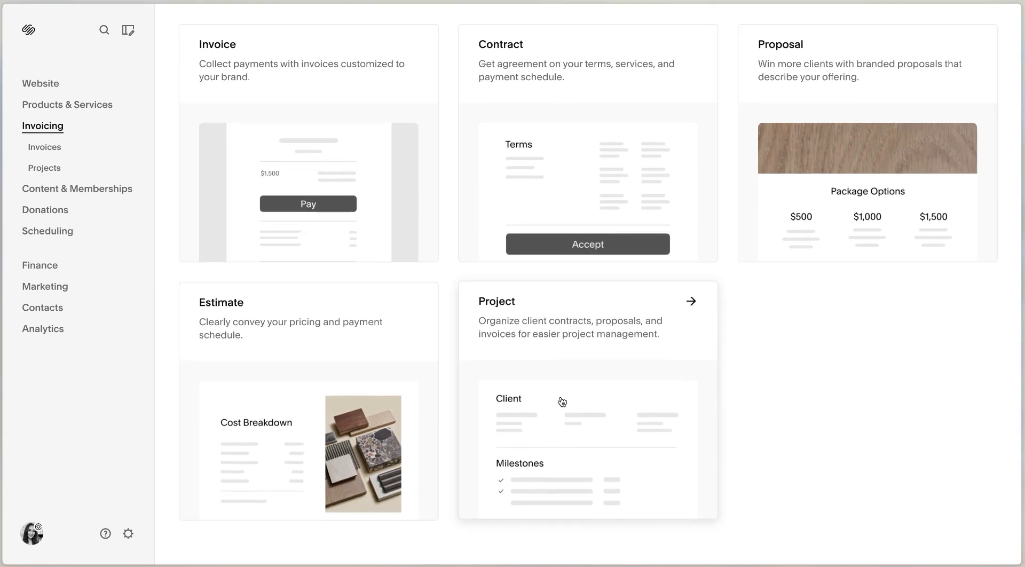
scroll(614, 405, up, 1)
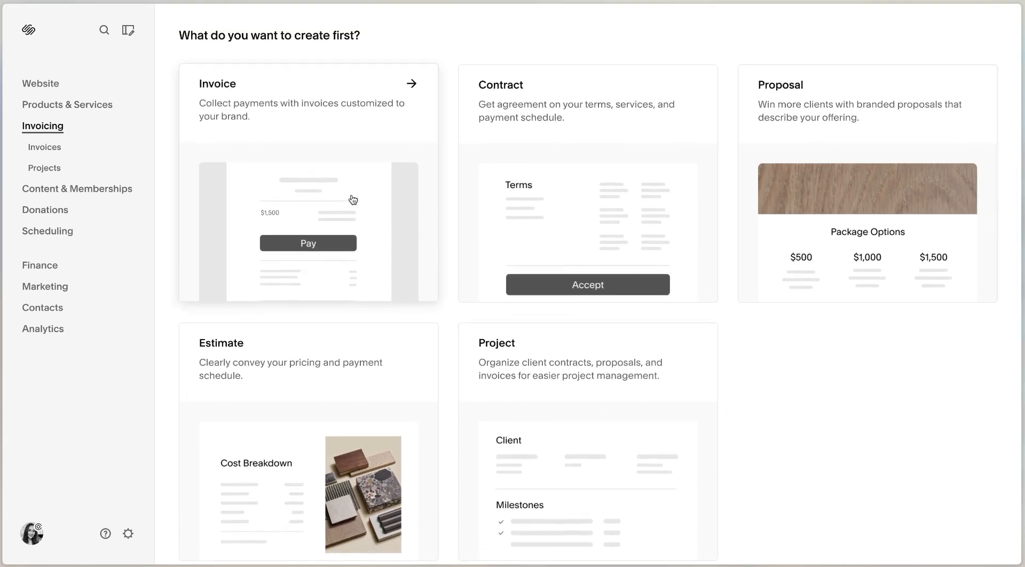
scroll(352, 201, up, 5)
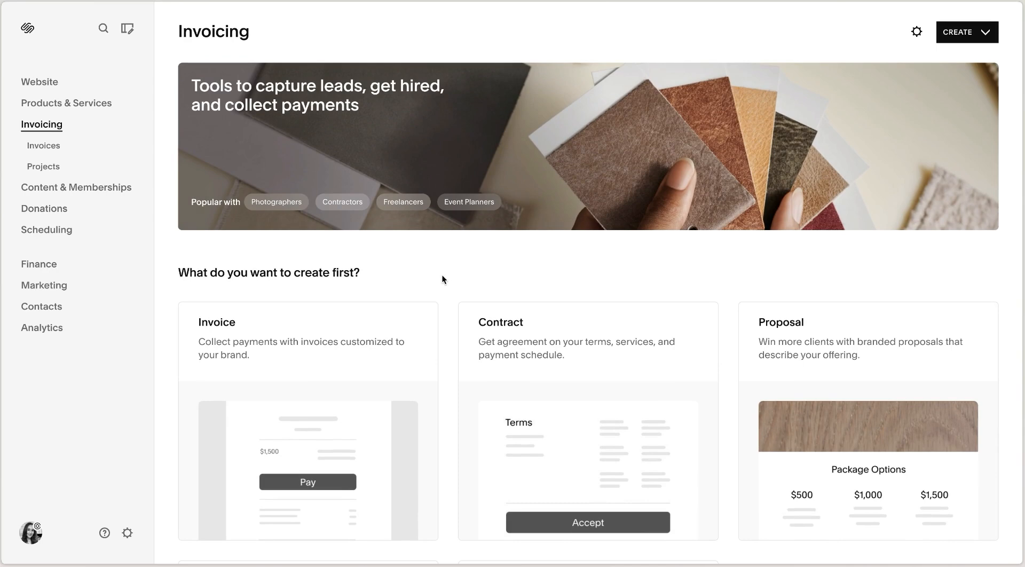
scroll(443, 274, down, 3)
click(361, 250)
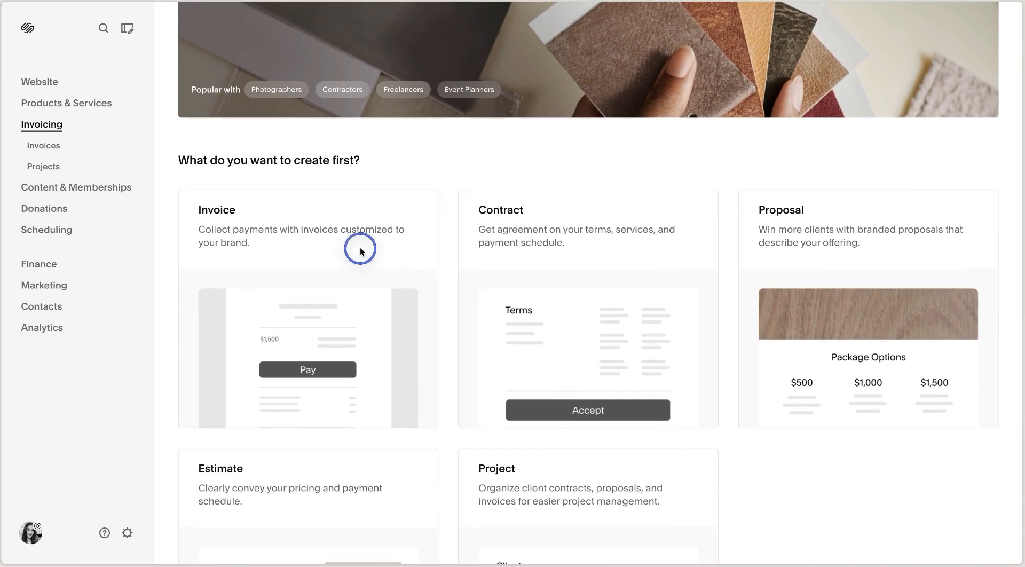
scroll(350, 242, up, 1)
scroll(350, 242, up, 3)
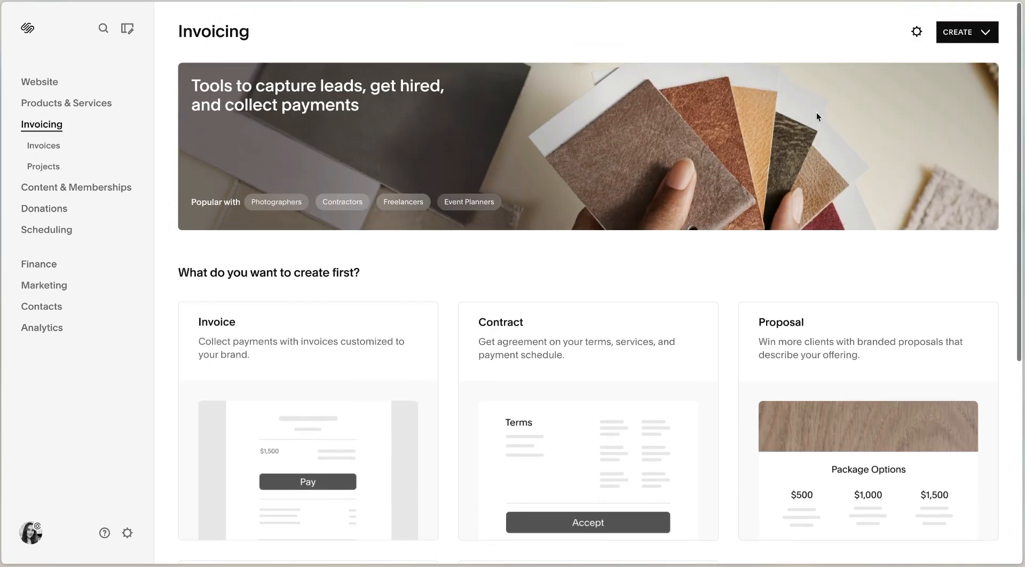
click(982, 36)
click(935, 64)
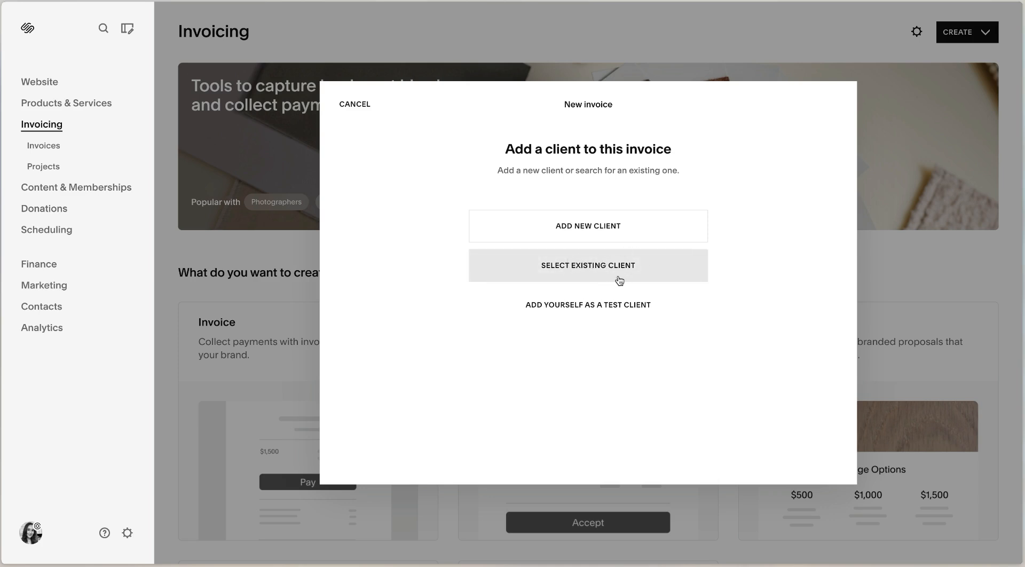
click(359, 106)
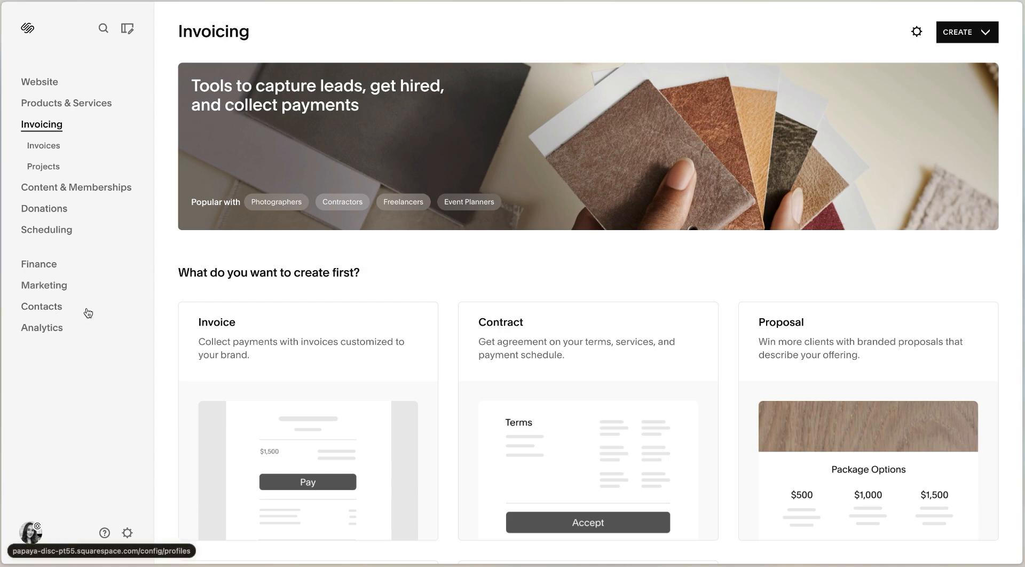
View the Lists & Segments page under Contacts.
click(52, 310)
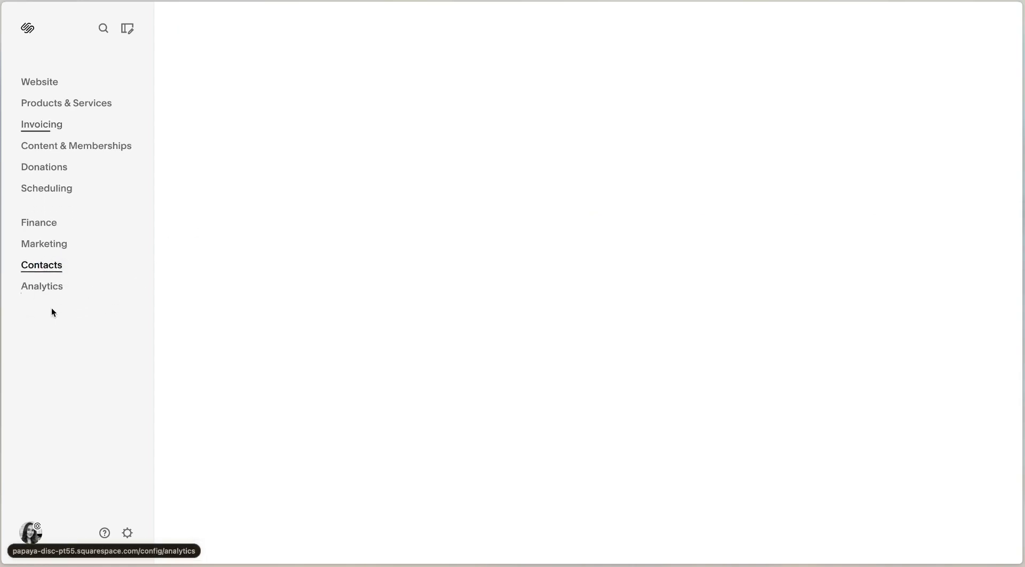
click(50, 288)
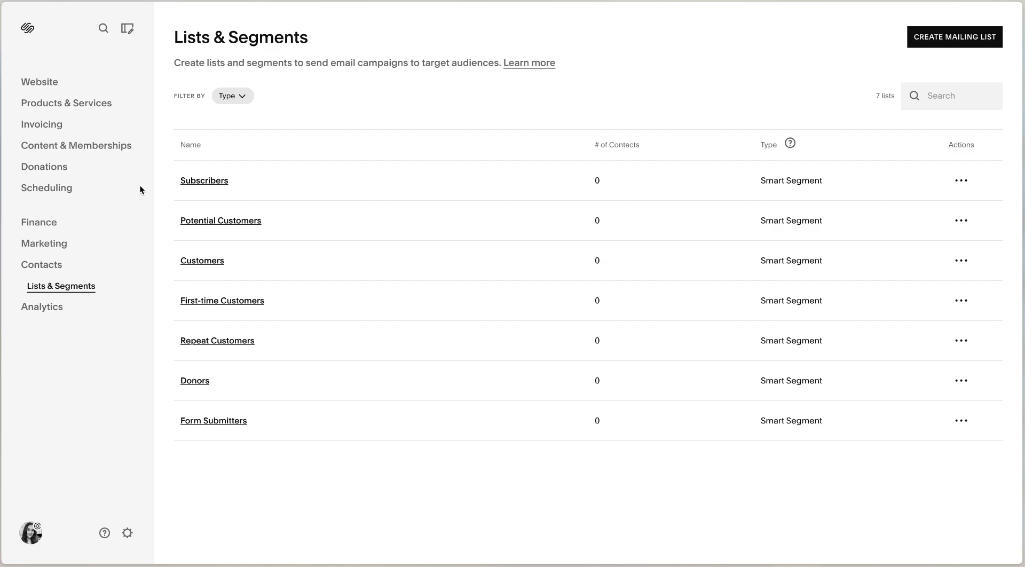
Create a new invoice in the Invoicing area with yourself added as the test client.
click(126, 125)
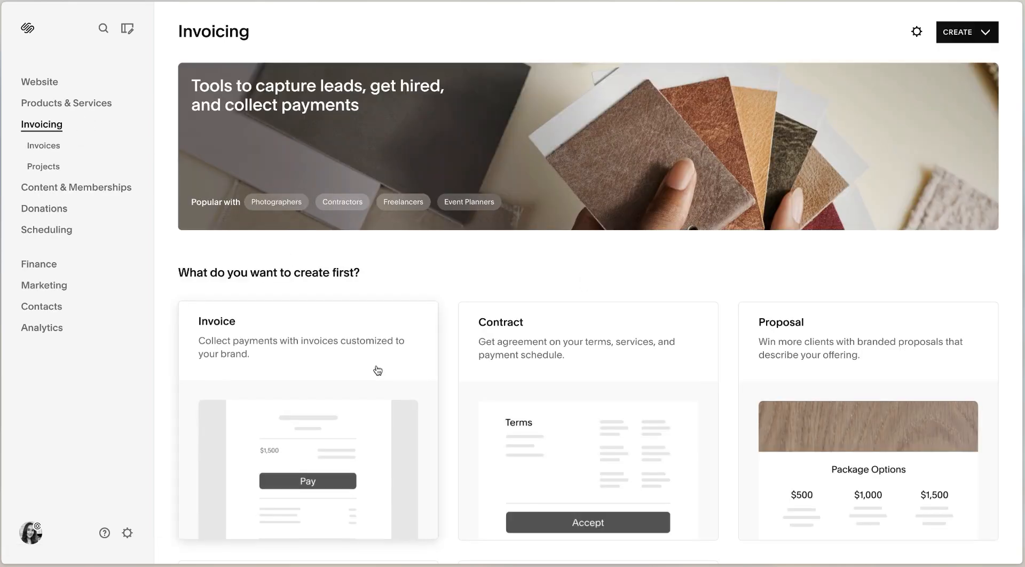
click(378, 370)
click(581, 305)
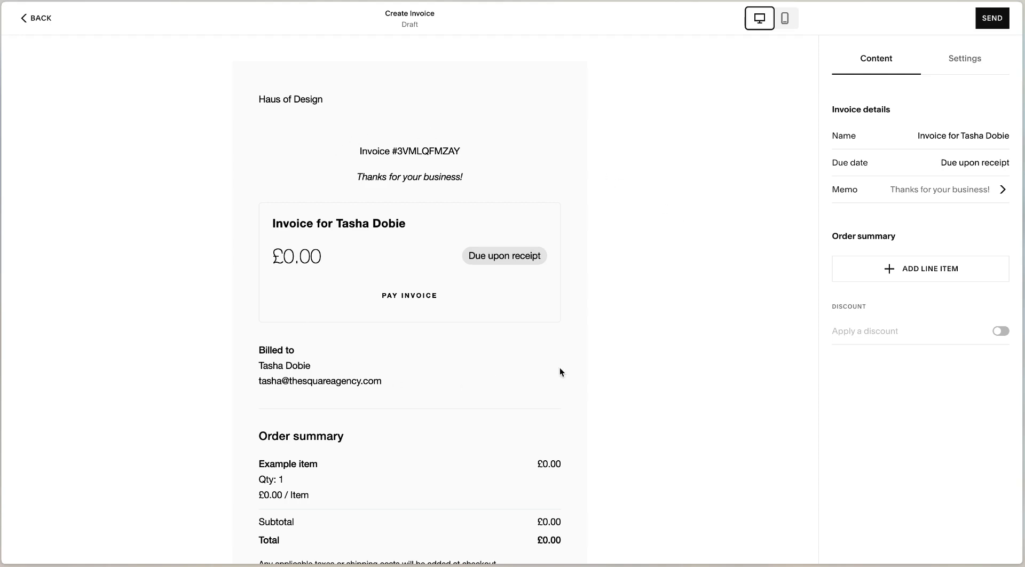
Look over the draft invoice and open the global email styles from its settings.
scroll(559, 373, down, 3)
scroll(561, 370, up, 3)
click(951, 64)
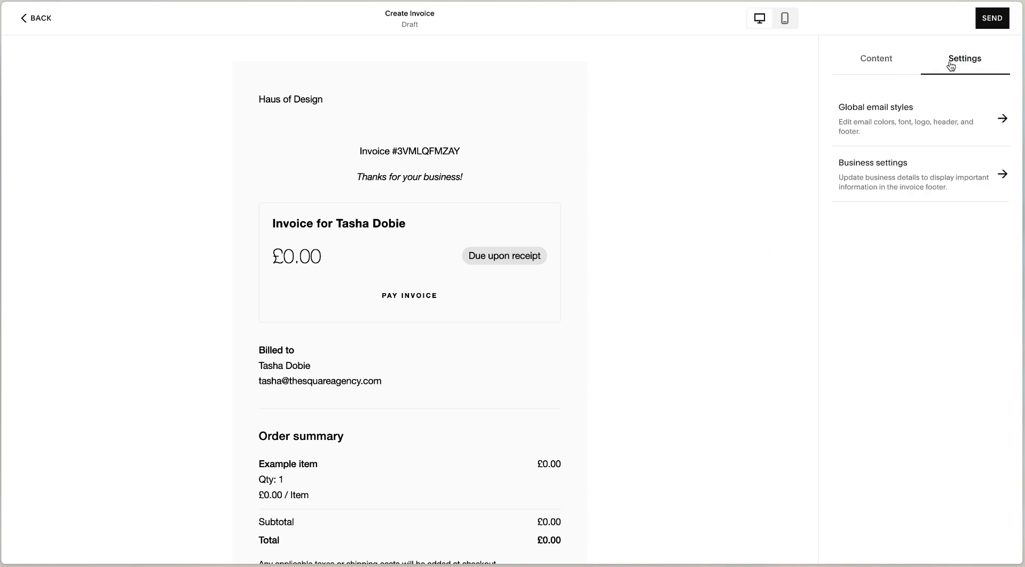
click(1002, 118)
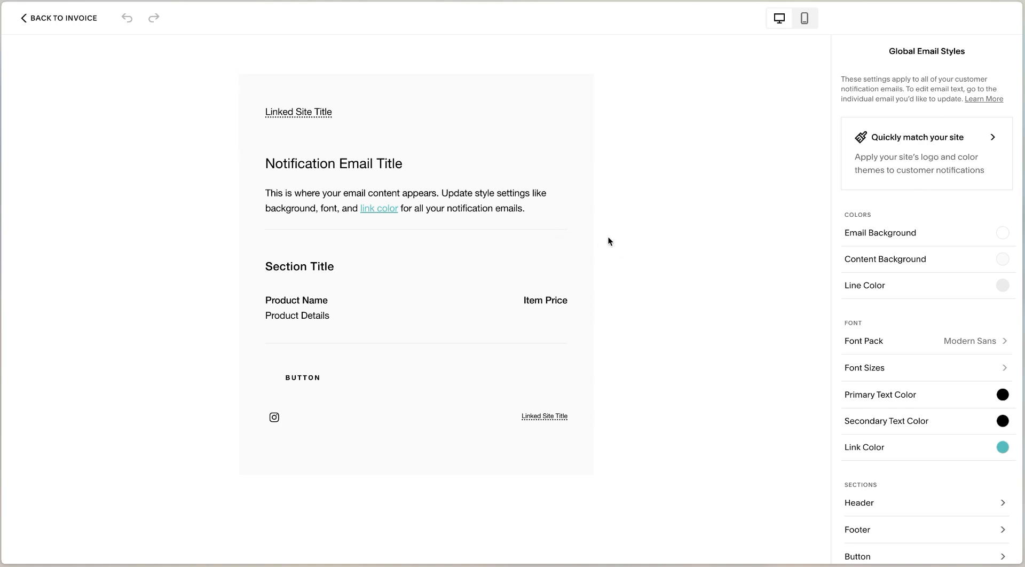
Match the customer notification emails to the site styles, trying Theme 6 and settling on Theme 3, and return to the global email styles.
click(883, 141)
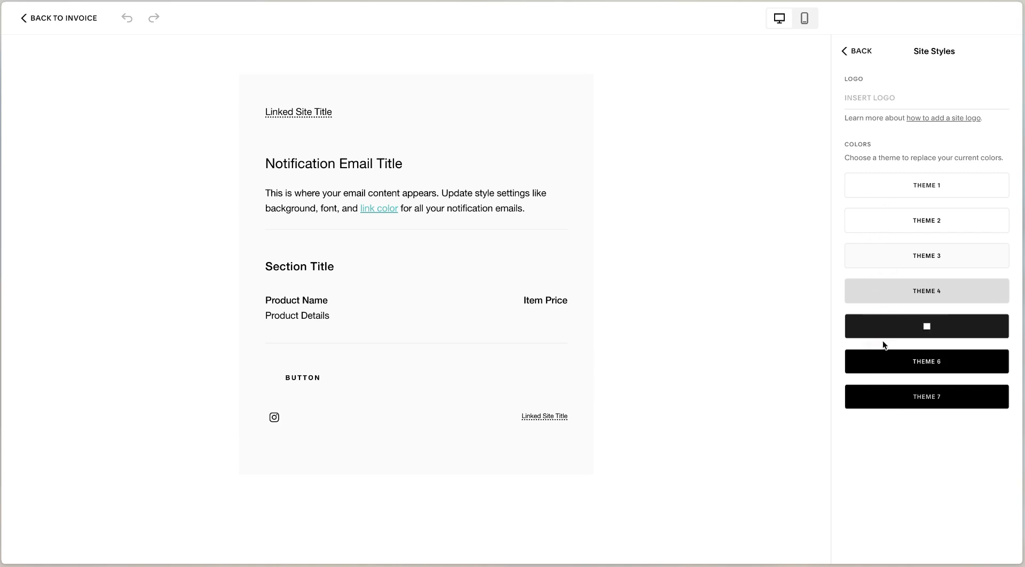
click(884, 366)
click(864, 362)
click(866, 256)
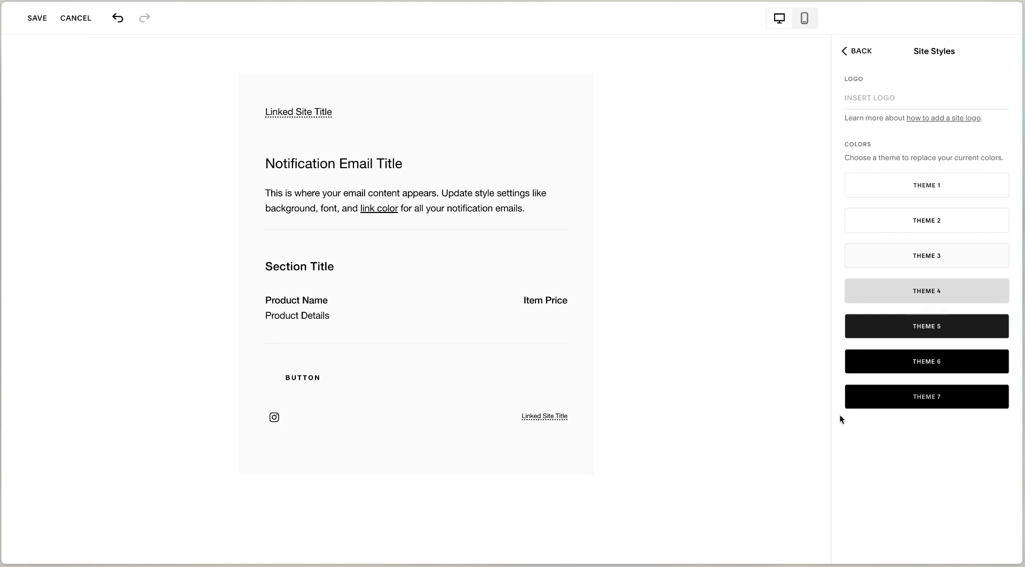
click(849, 51)
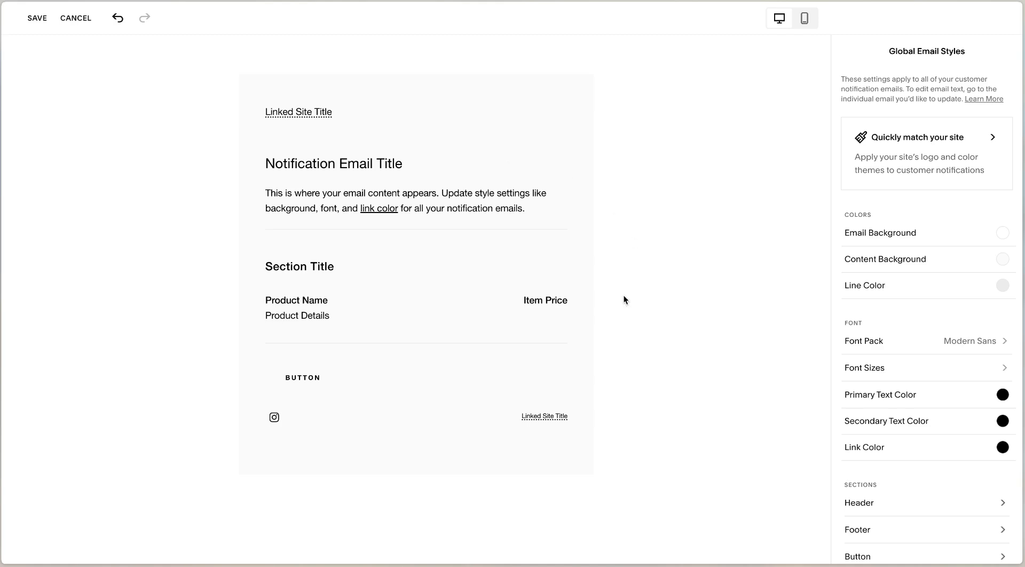
scroll(870, 235, down, 1)
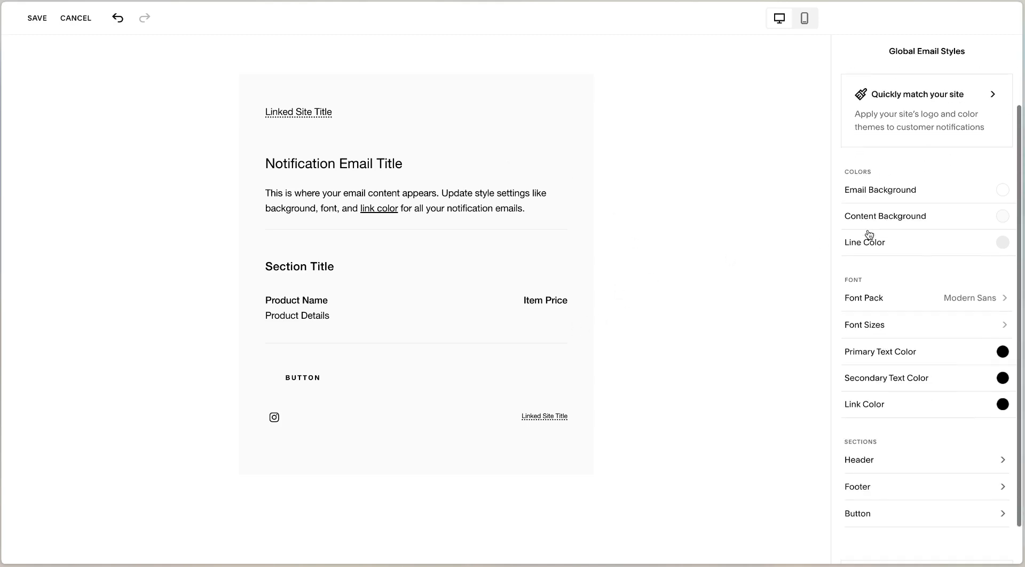
Change the link color of the notification emails to a light blue using a custom color from the email palette.
scroll(869, 235, down, 1)
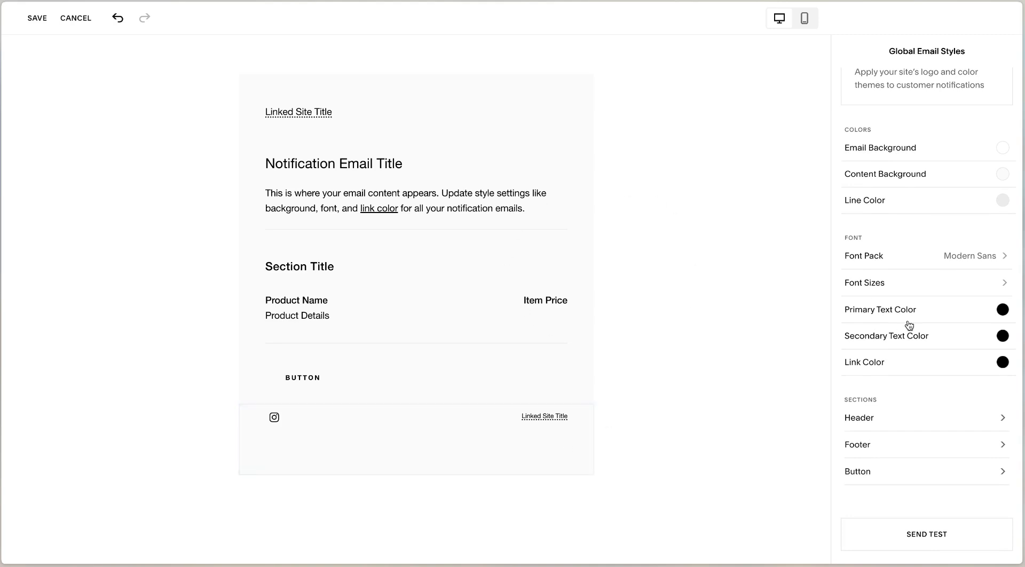
click(1003, 362)
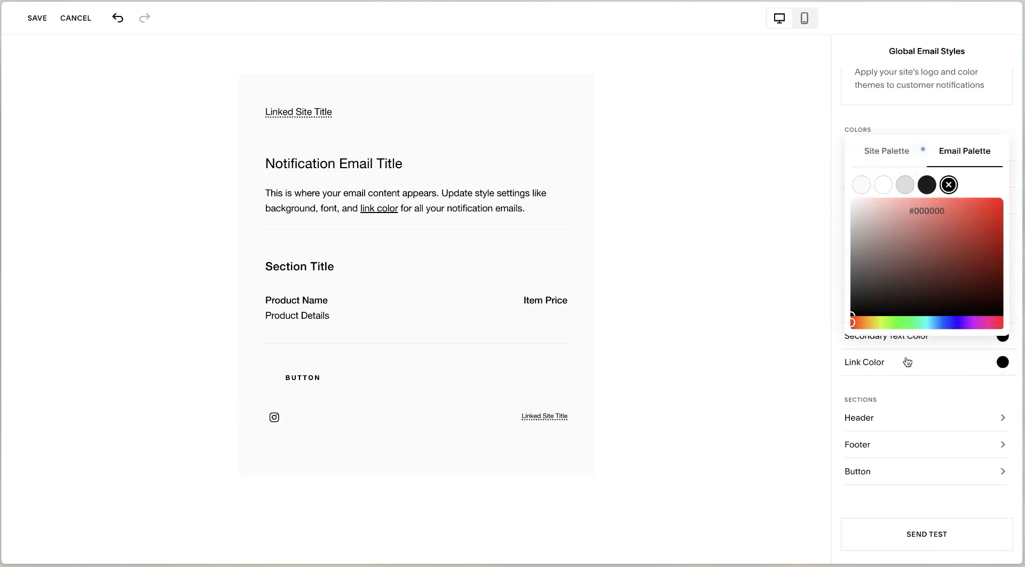
click(939, 324)
click(922, 257)
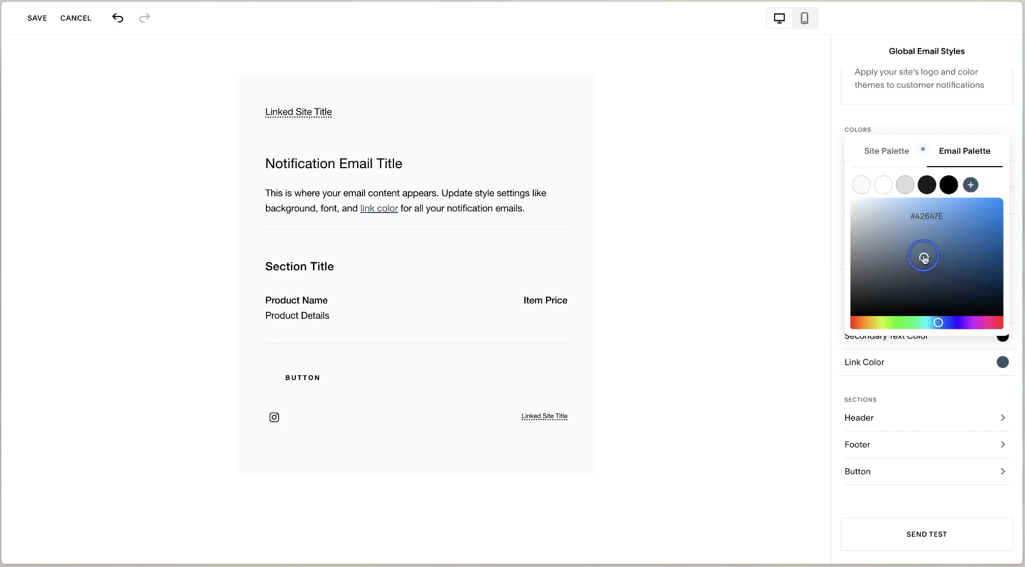
Set the email header's text size to 15 px and check its logo and image options, keeping the text header.
click(860, 418)
mouse_move(867, 166)
mouse_down()
mouse_move(888, 163)
mouse_move(864, 165)
mouse_up()
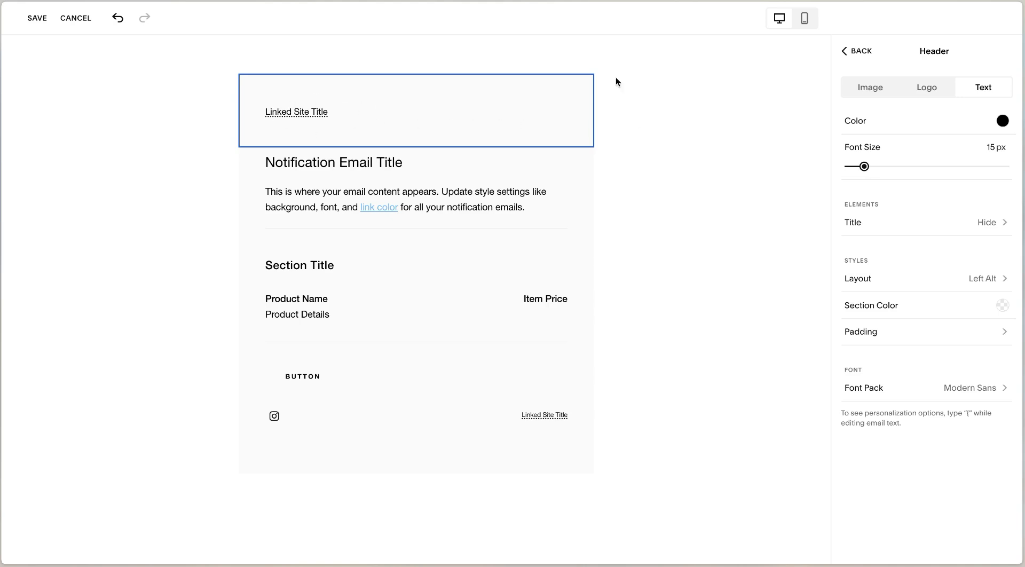
click(928, 89)
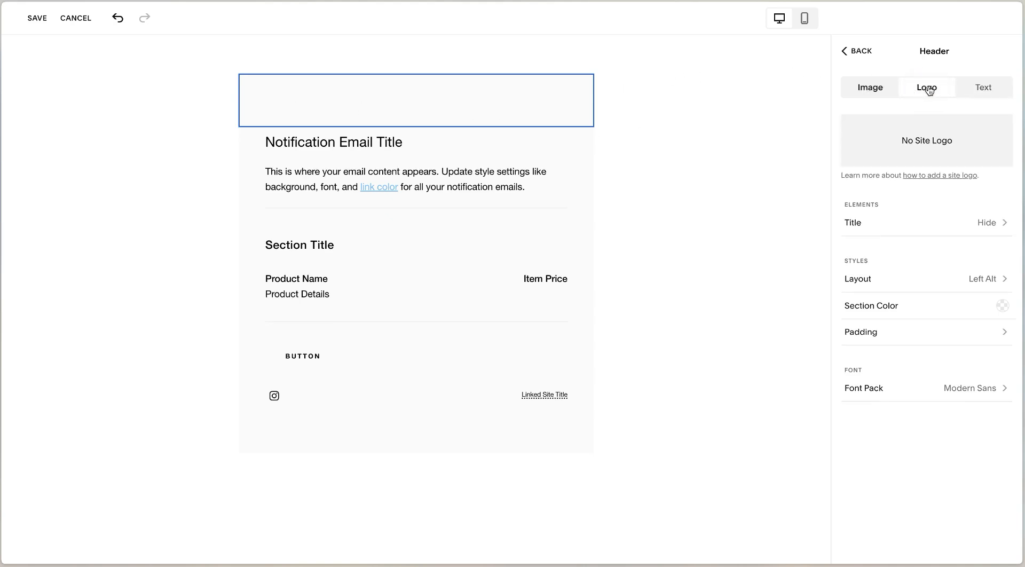
click(888, 92)
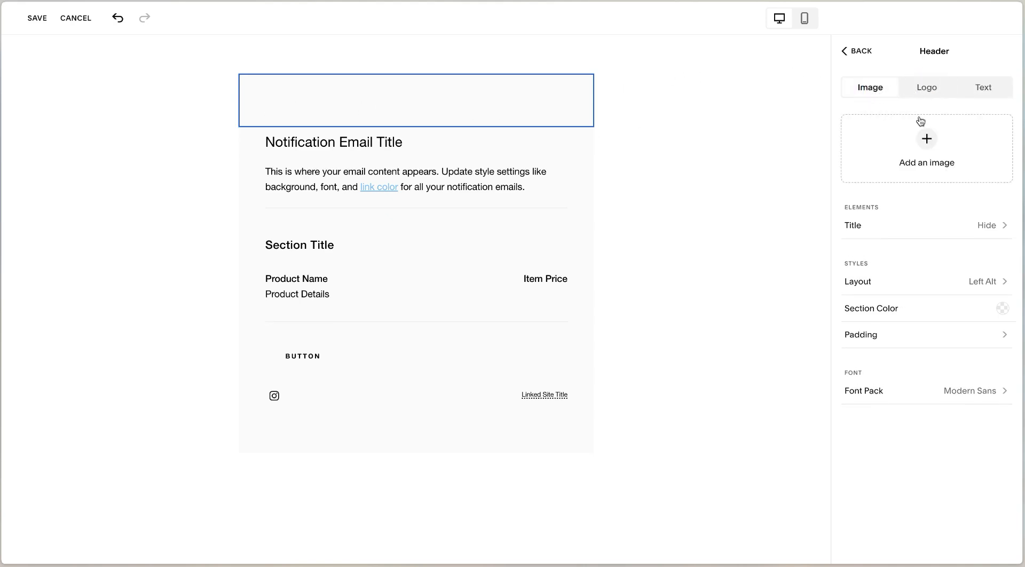
click(982, 87)
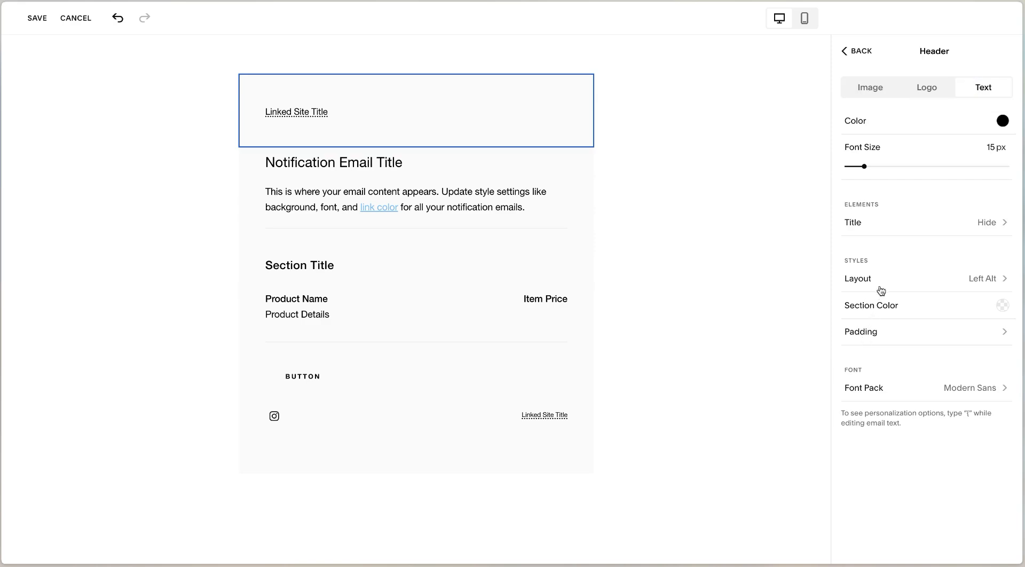
click(857, 51)
Look over the email footer settings, including its social links, and return to the global email styles.
click(869, 444)
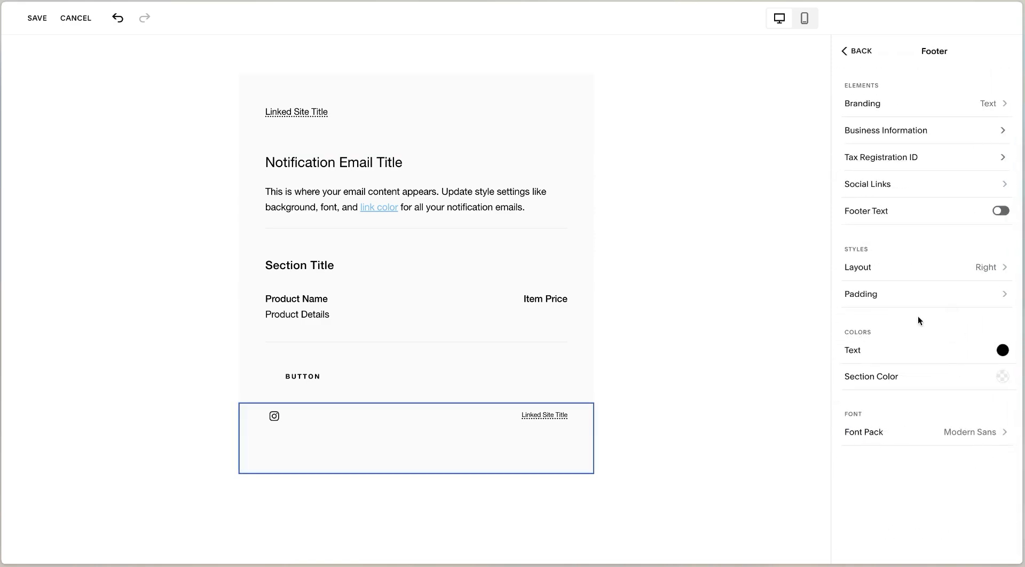
click(859, 187)
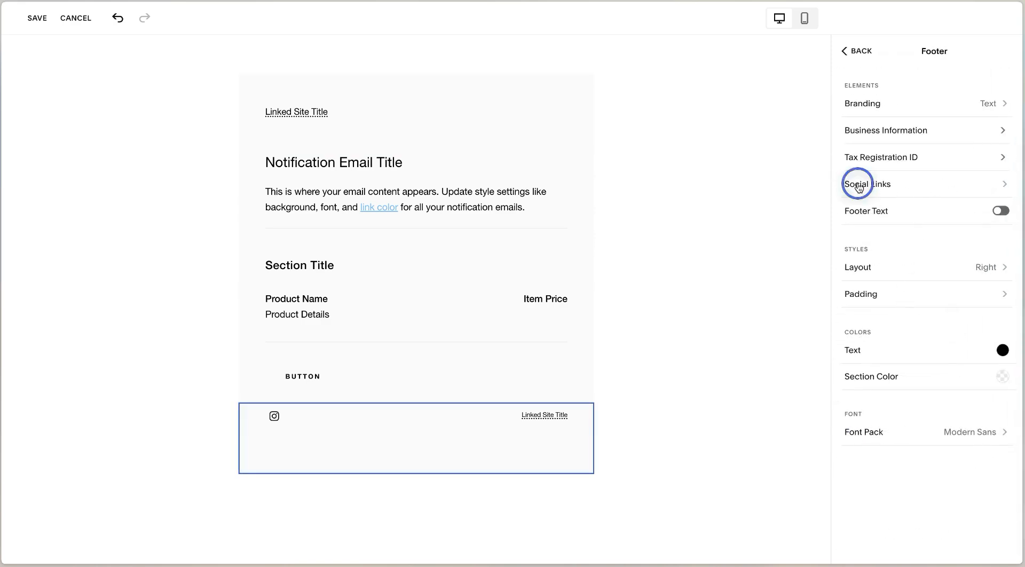
click(858, 52)
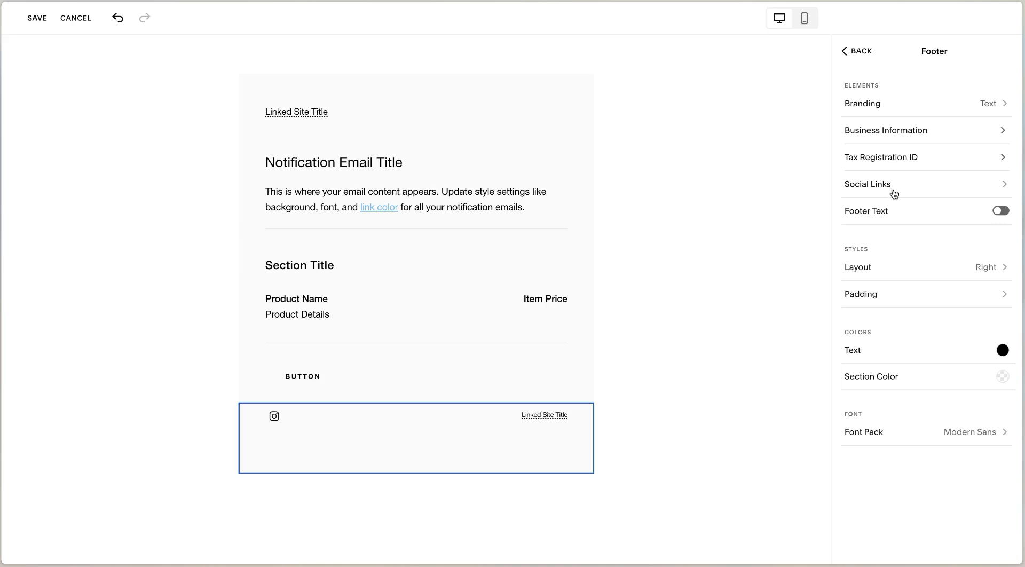
click(855, 63)
scroll(904, 373, down, 3)
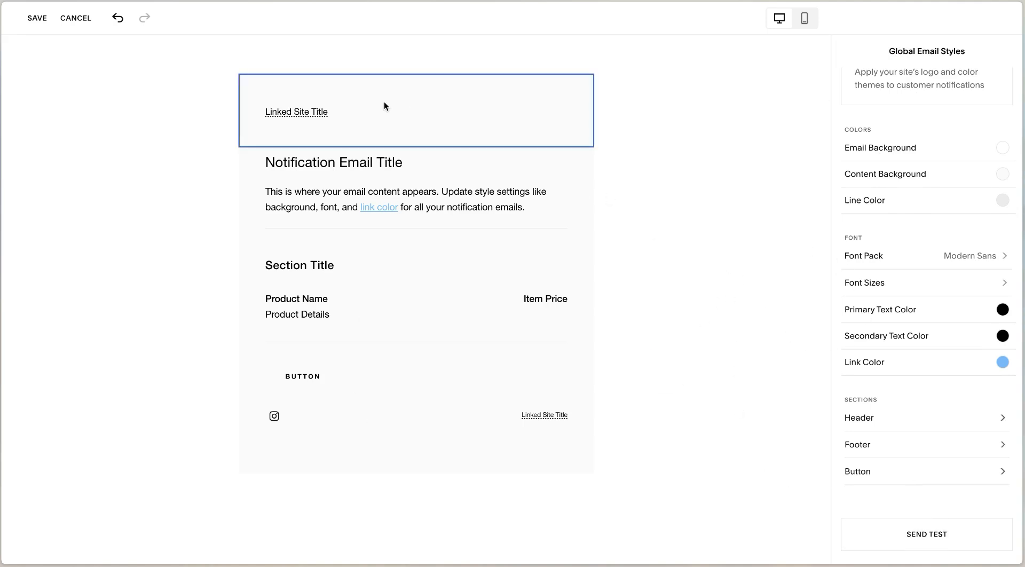
Save the global email styles and return to the draft invoice.
click(34, 19)
click(60, 22)
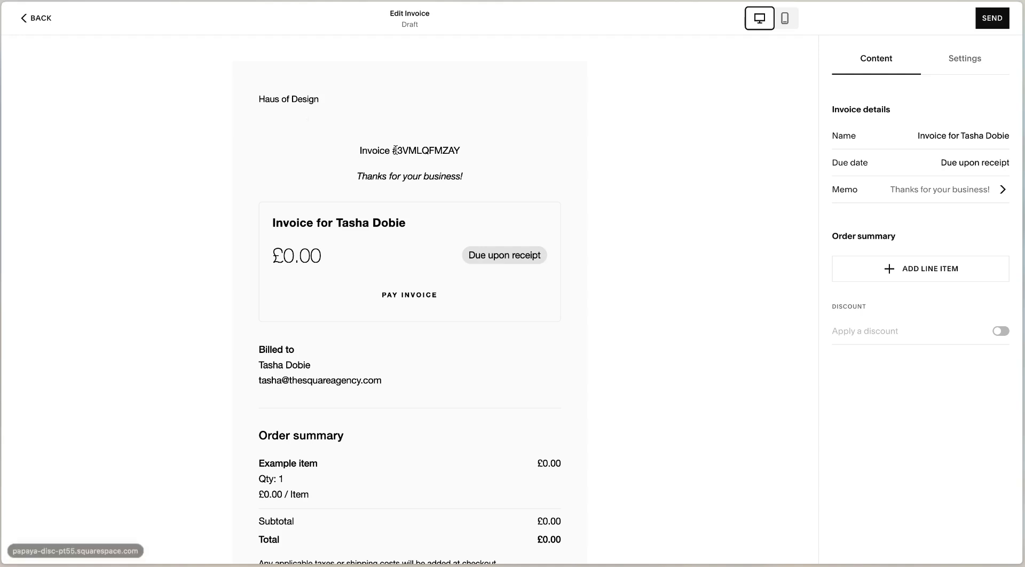
click(400, 152)
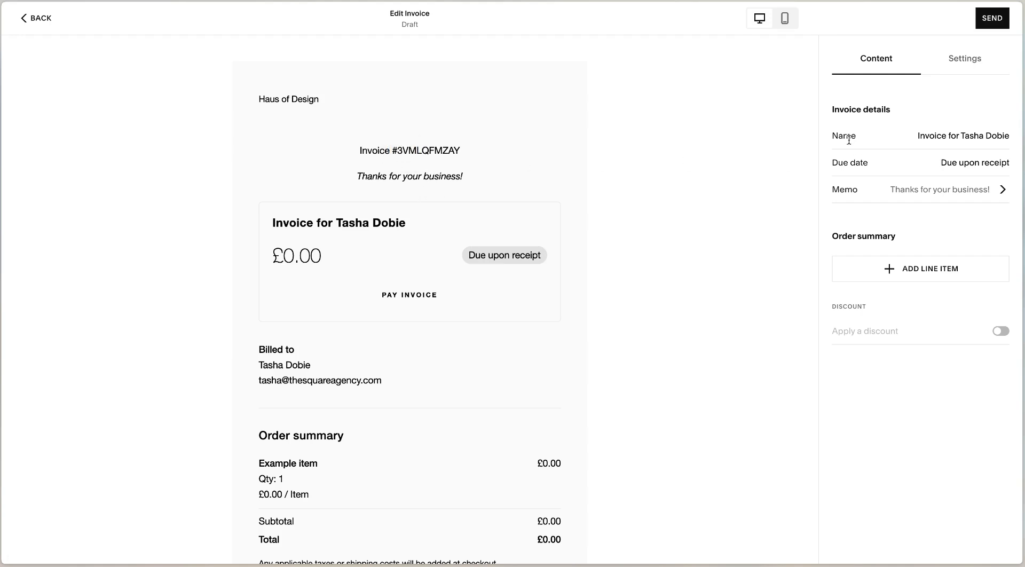
Check the invoice name field and try a calendar due date before restoring Due upon receipt.
click(953, 136)
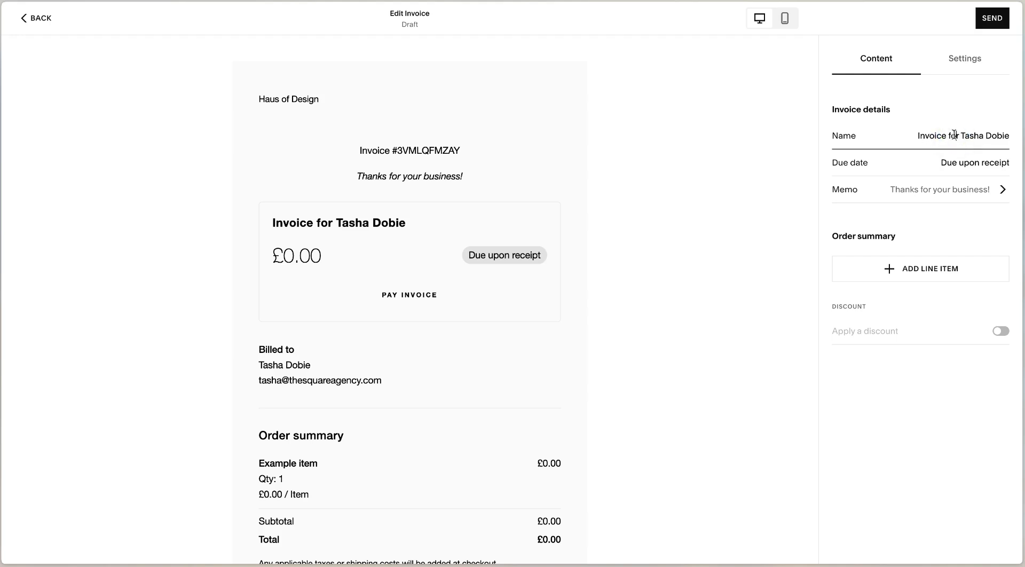
drag(1003, 136, 979, 136)
click(919, 138)
click(959, 164)
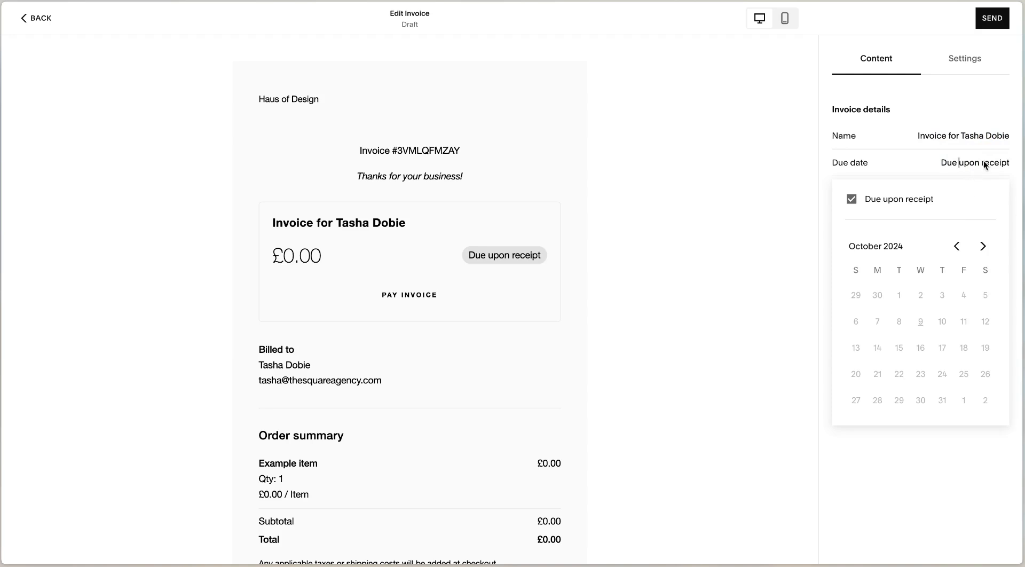
click(851, 199)
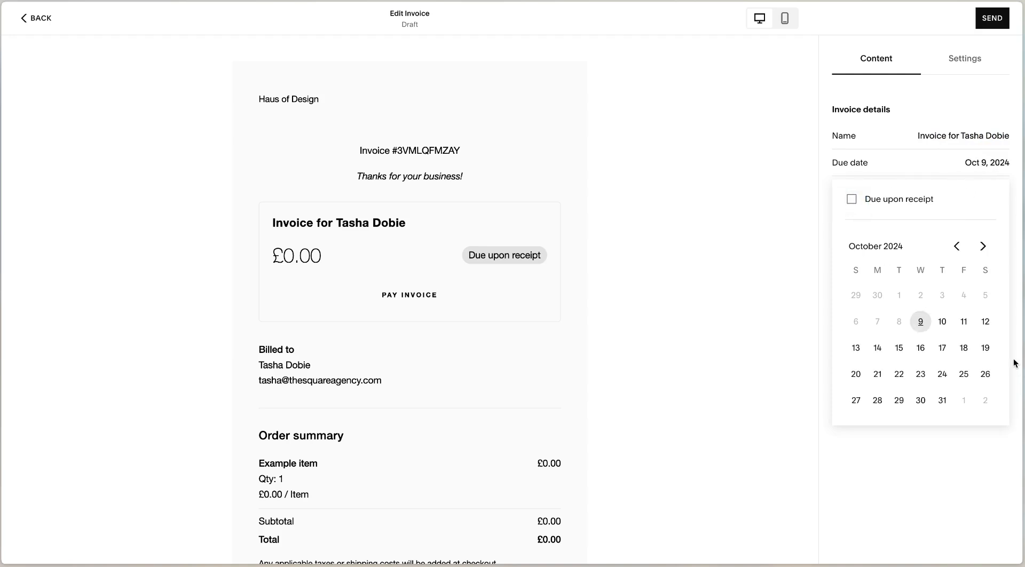
click(851, 199)
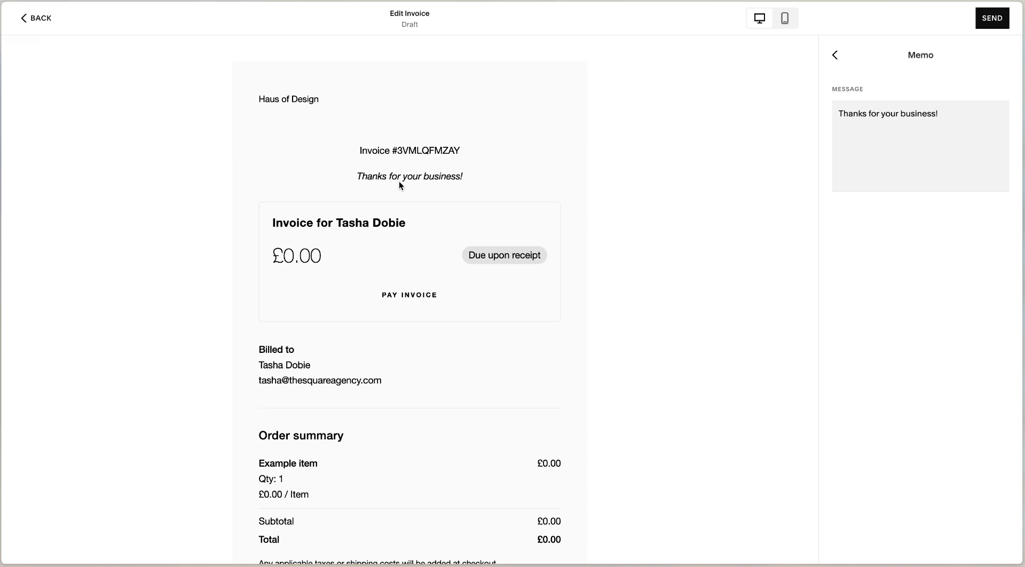
Replace the invoice memo with "Welcome", clear the message again and return to the invoice content.
drag(970, 114, 805, 113)
text(Welcome)
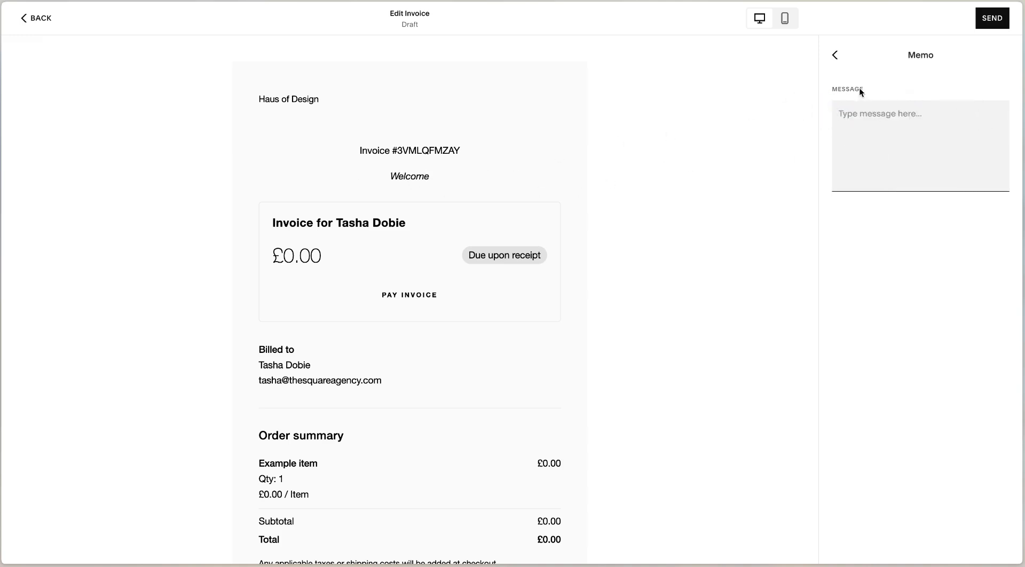
click(835, 54)
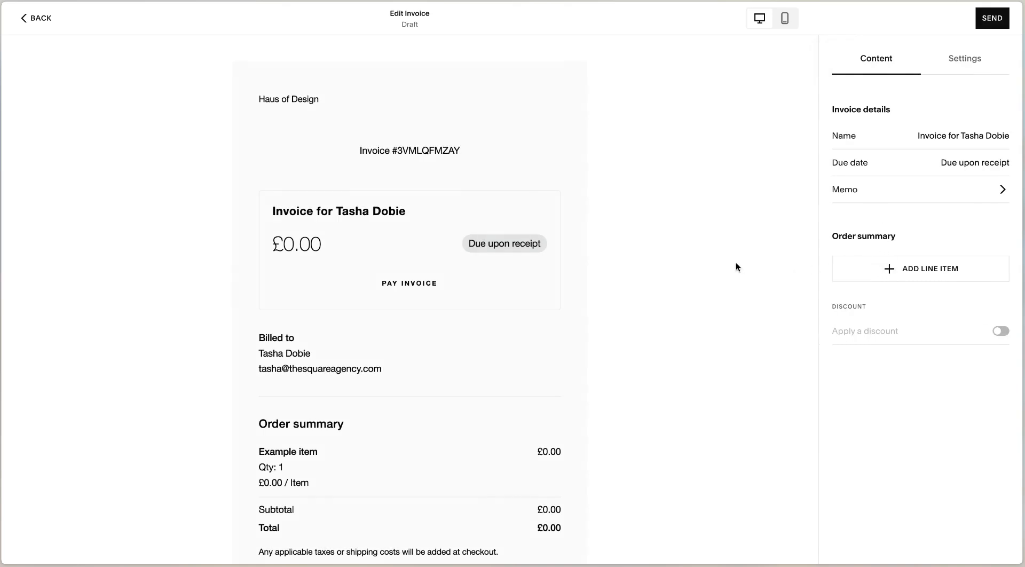
Add a Service line item named "Initial Design Consultation" with quantity 1 at £350 per unit.
scroll(736, 267, down, 3)
click(909, 271)
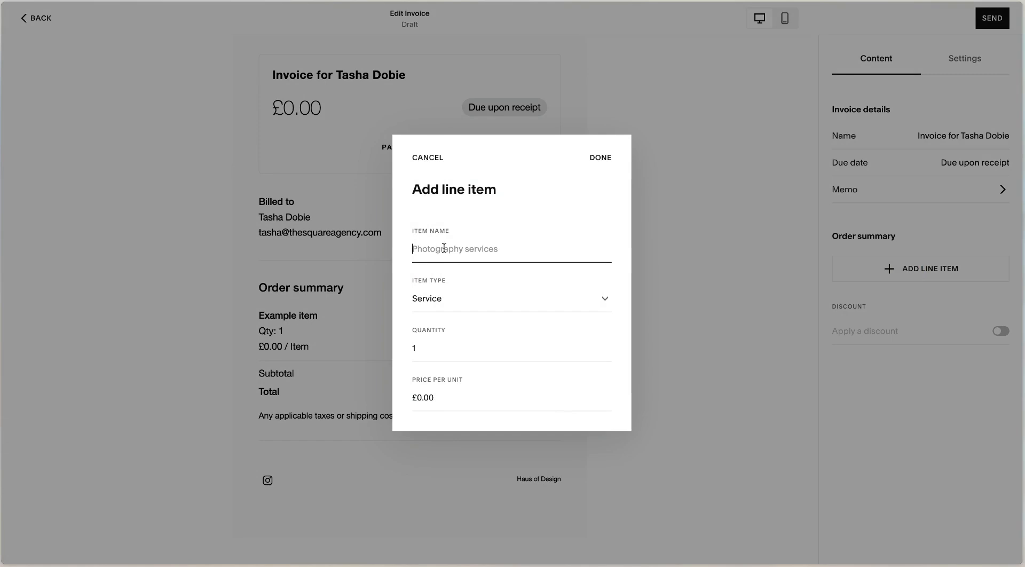
text(Initial Design Consultation)
click(431, 299)
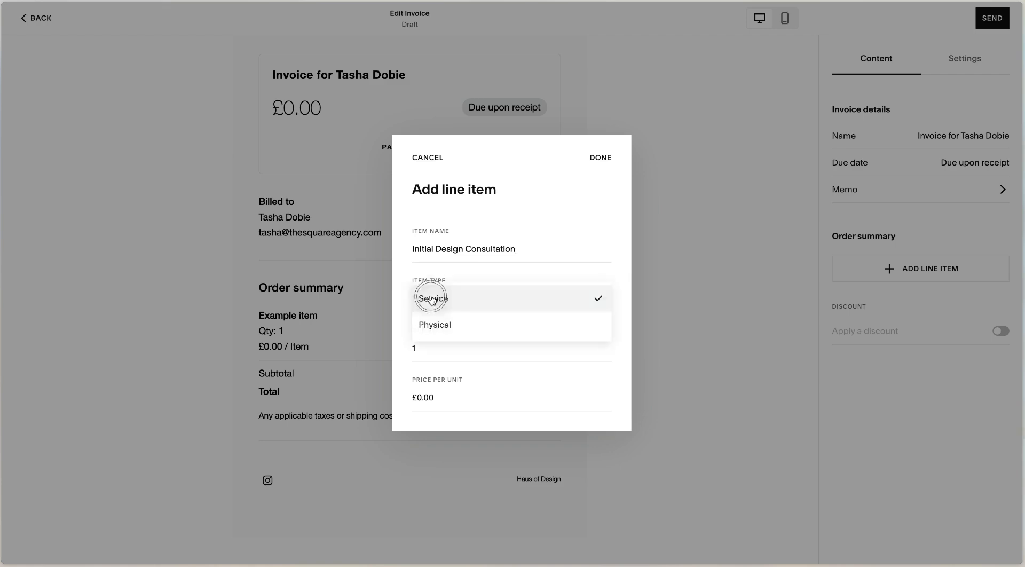
click(431, 297)
click(429, 395)
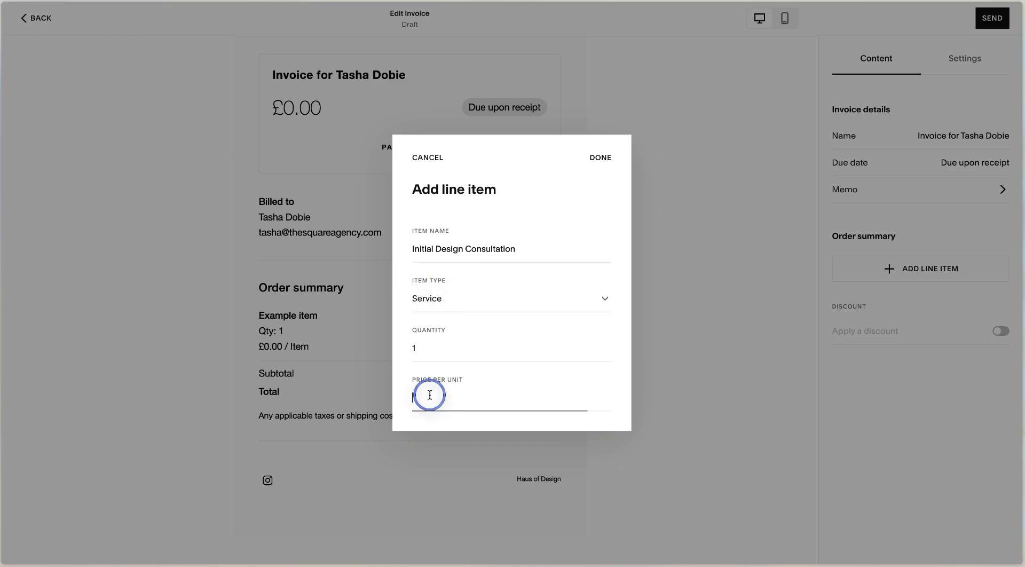
text(350)
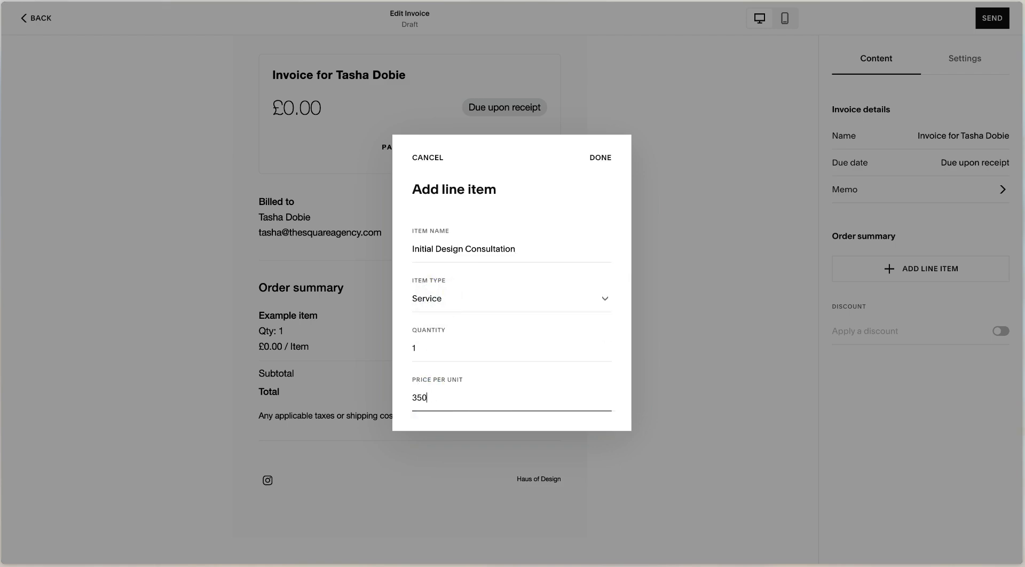
key(Return)
Add a second service line item named "Design Round 1" with quantity 1 at £1,200 per unit.
text(Design Round 1)
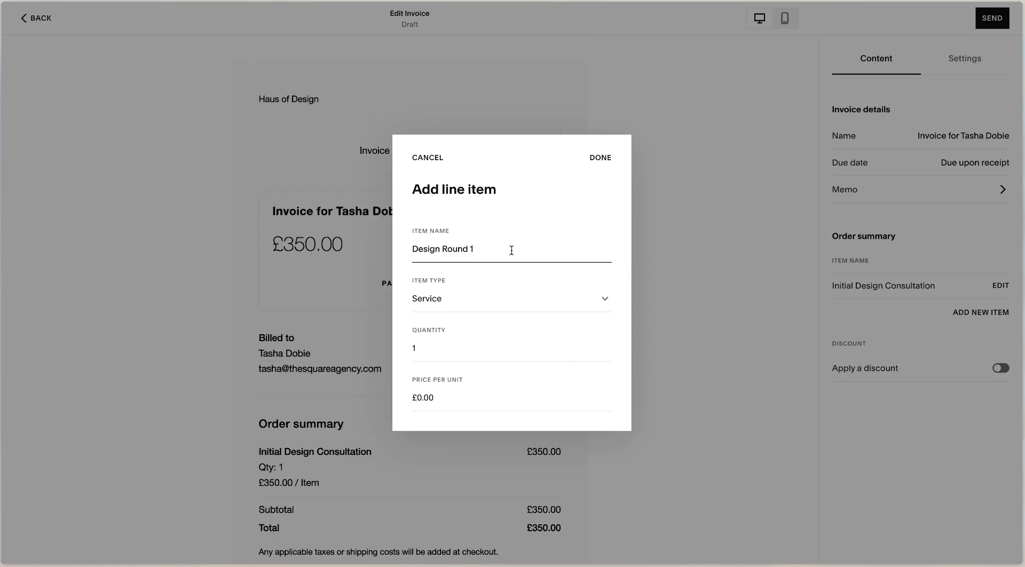
click(484, 396)
text(1200)
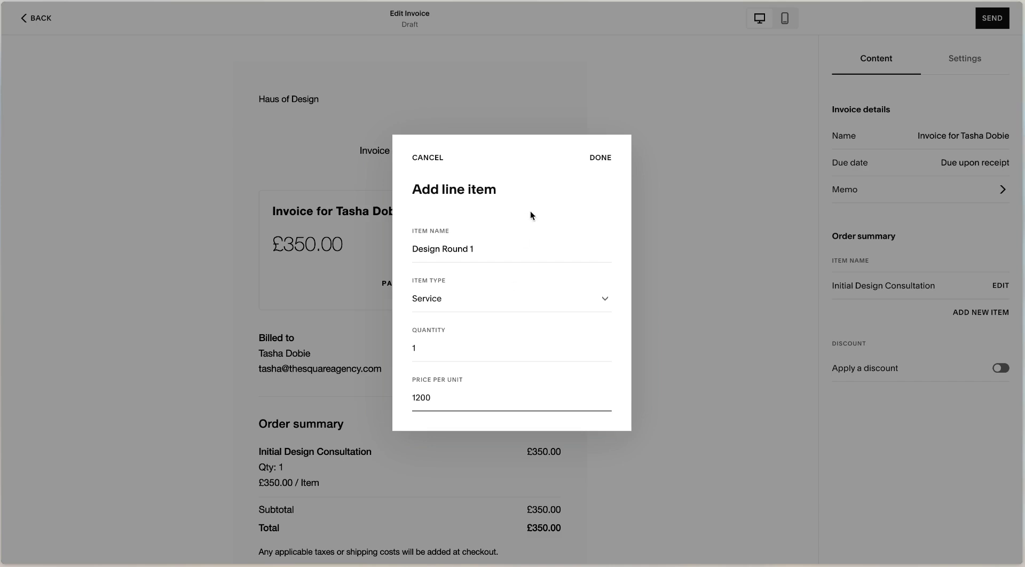
click(600, 158)
Review the invoice preview with its payment button, billing details and order summary, briefly switching the discount option on and off.
scroll(424, 150, down, 2)
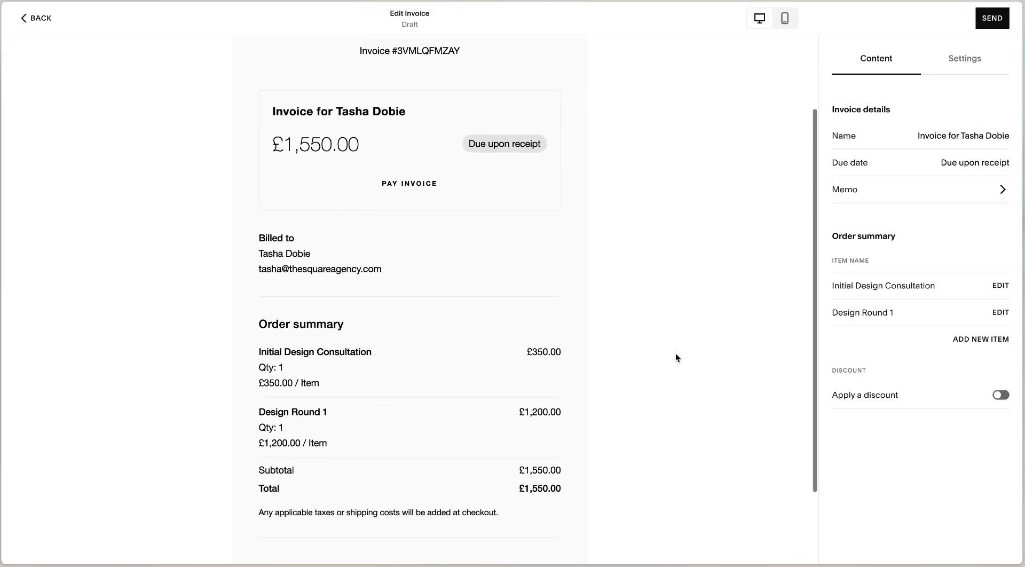
scroll(676, 354, up, 2)
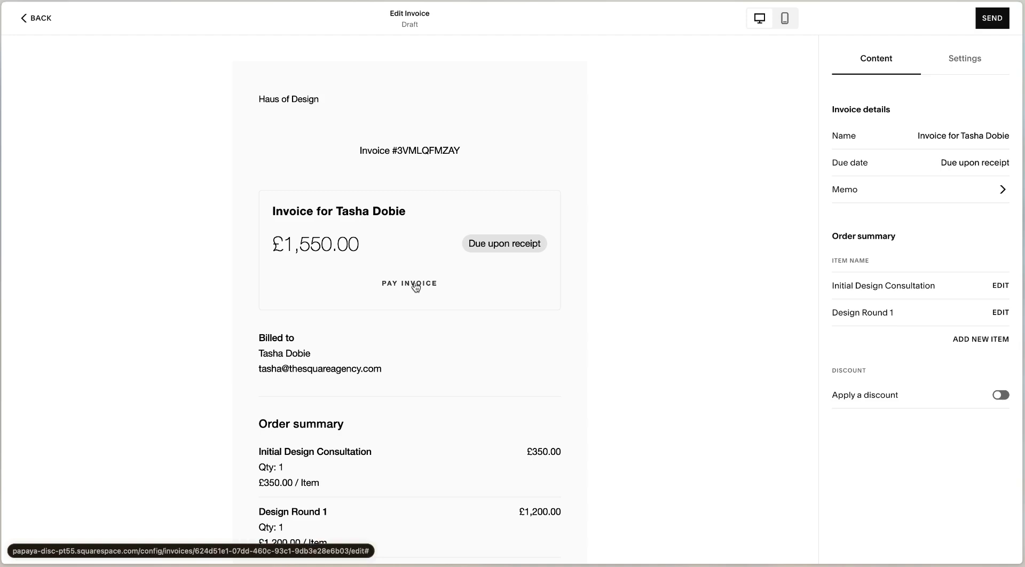
scroll(342, 323, down, 3)
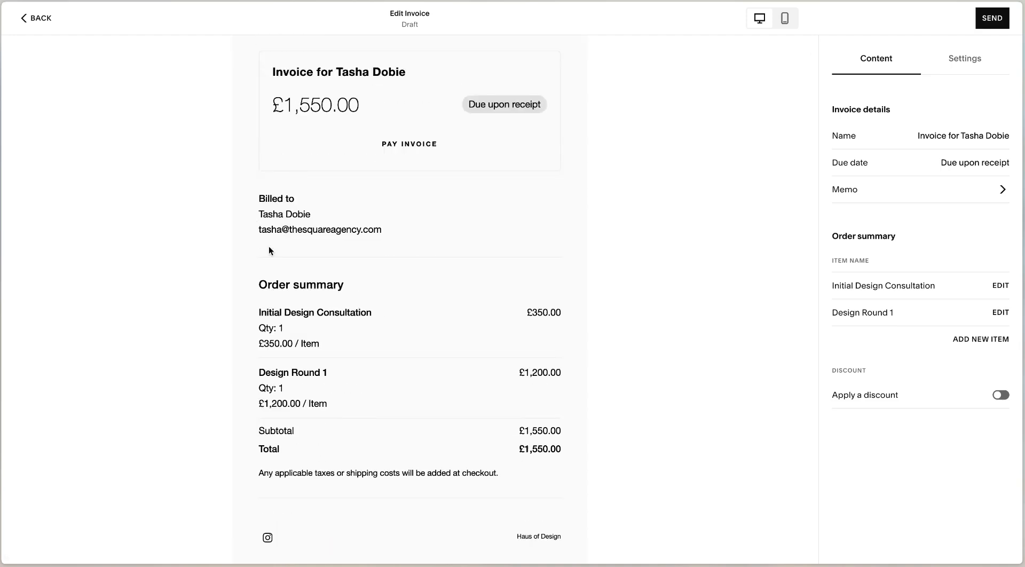
scroll(344, 231, down, 2)
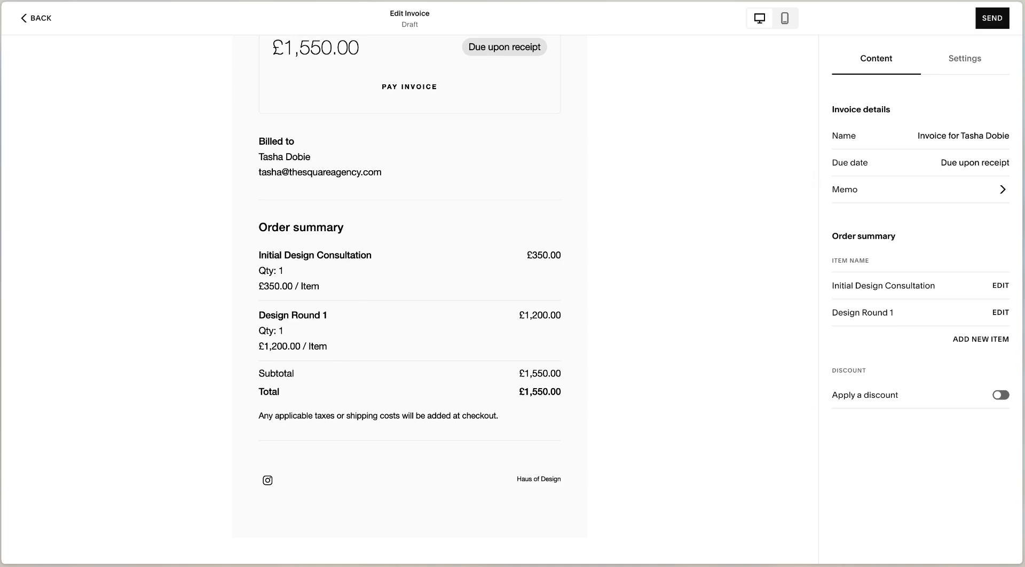
click(1001, 395)
click(1001, 395)
scroll(478, 333, up, 3)
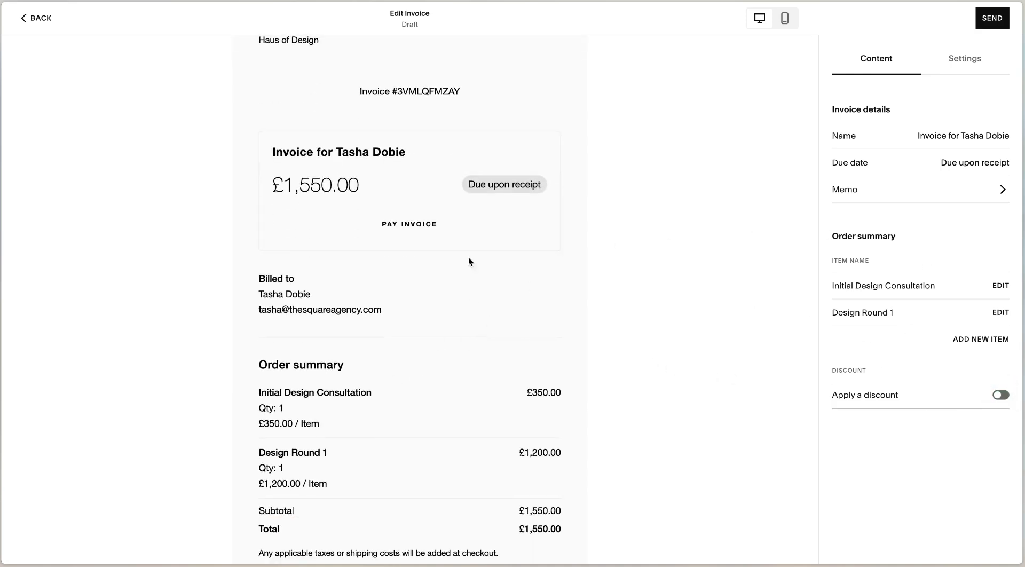
scroll(389, 422, down, 3)
Try to send the invoice and continue to connecting a payment processor.
click(1000, 20)
click(577, 317)
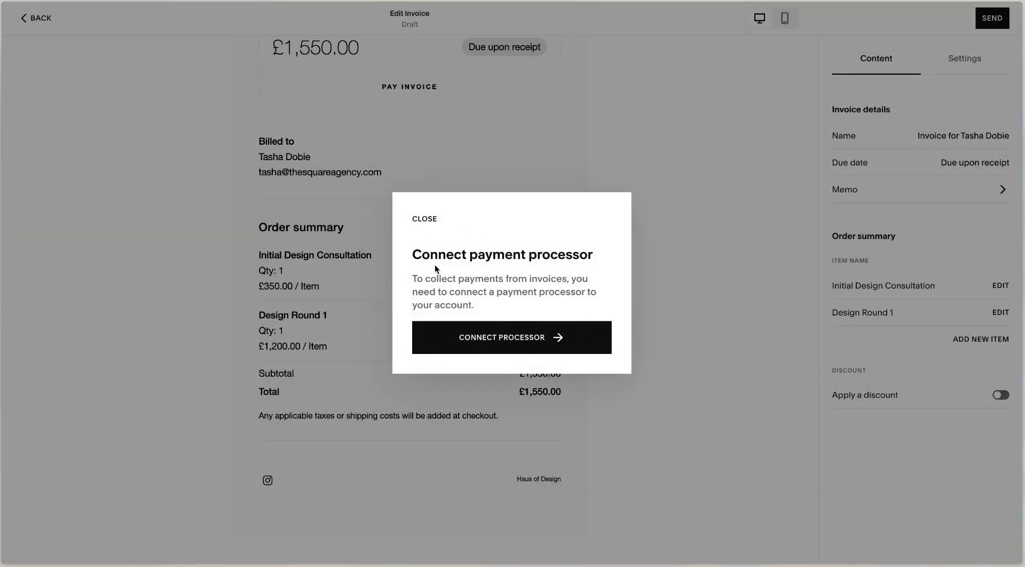
drag(442, 256, 590, 259)
click(600, 259)
click(515, 340)
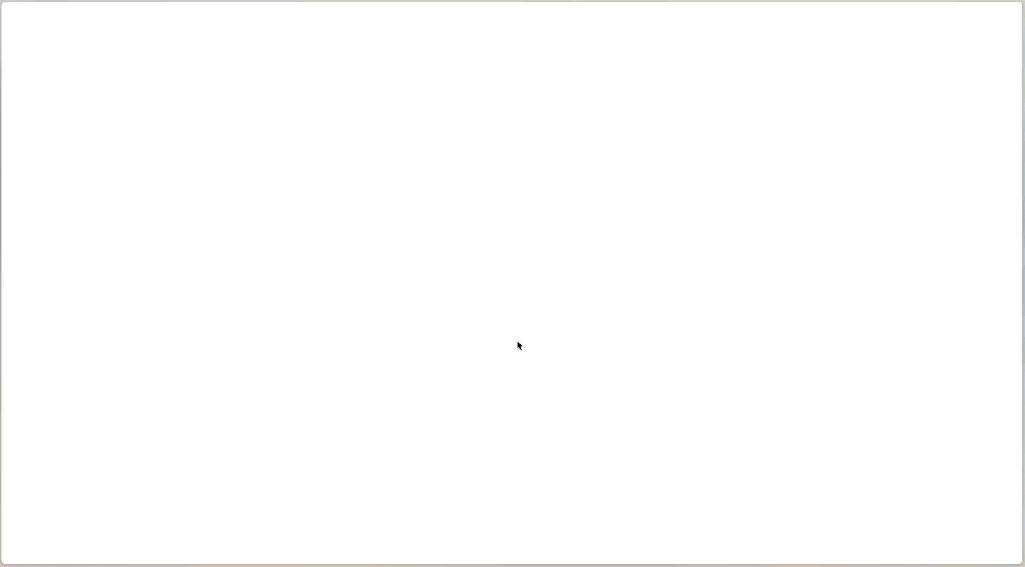
Look through the payment processors that can be connected in the Selling settings.
scroll(399, 339, down, 2)
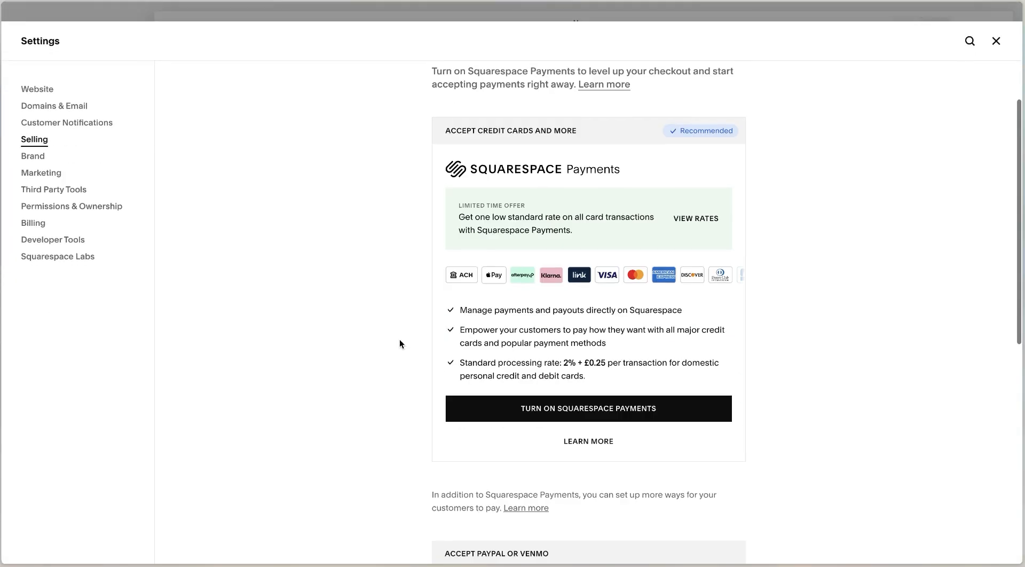
scroll(565, 291, down, 3)
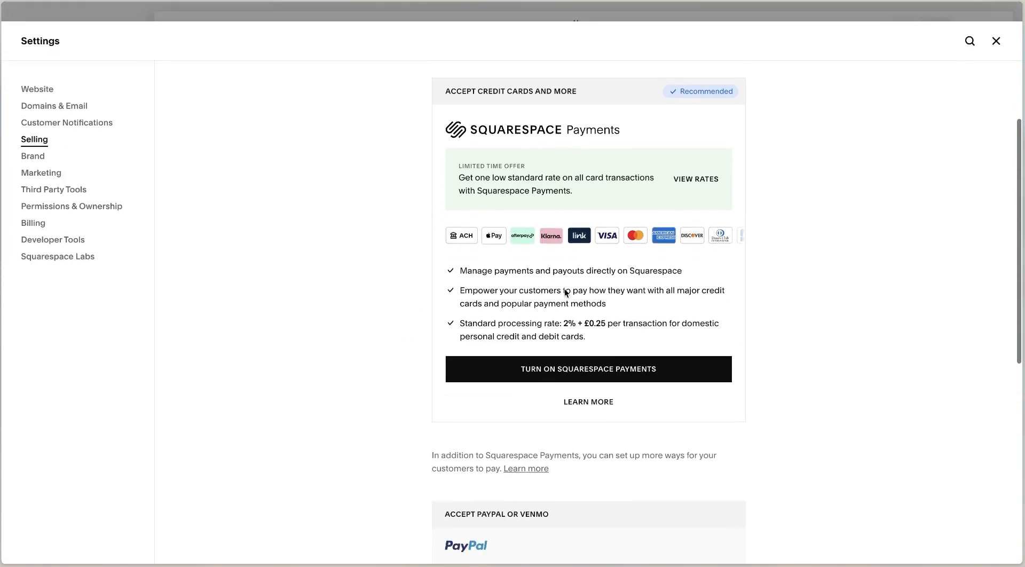
scroll(565, 292, down, 5)
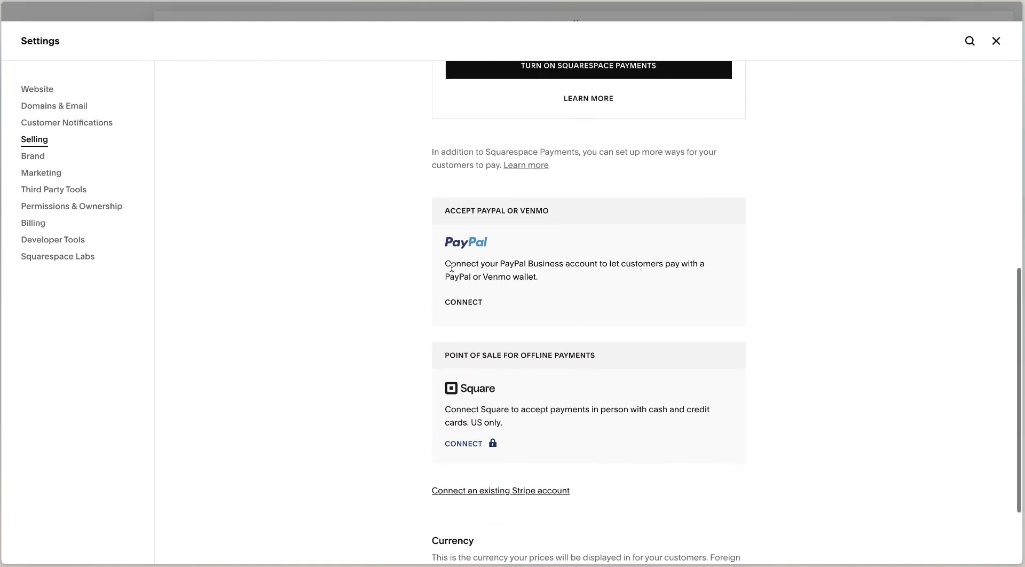
Examine the Squarespace Payments offer, including its accepted payment methods and standard processing rate per transaction.
scroll(385, 380, up, 10)
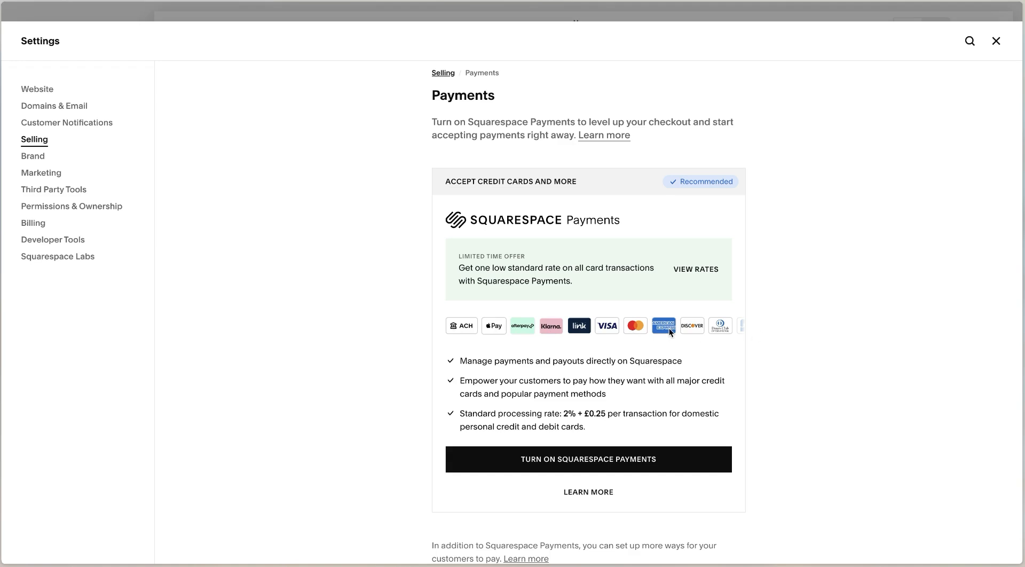
scroll(685, 304, down, 1)
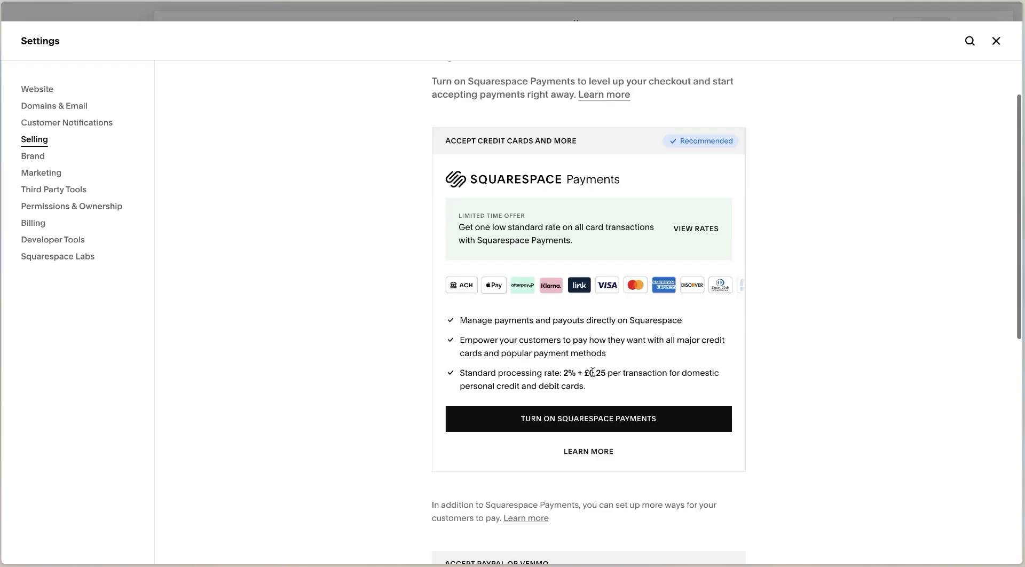
double_click(570, 373)
drag(572, 372, 612, 372)
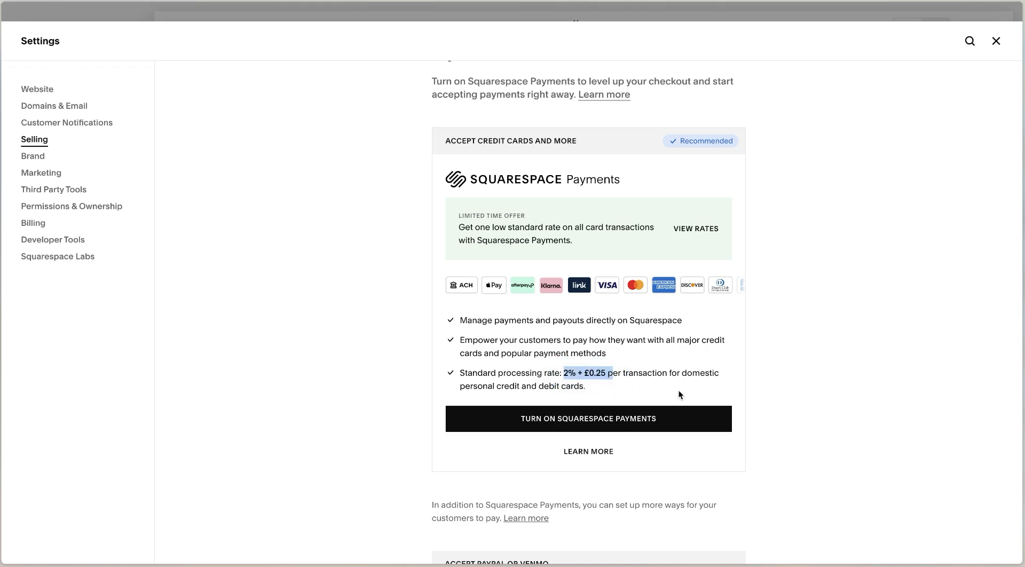
click(789, 393)
View the opening page of the Squarespace Payments account setup, and close both the setup and the settings.
click(614, 419)
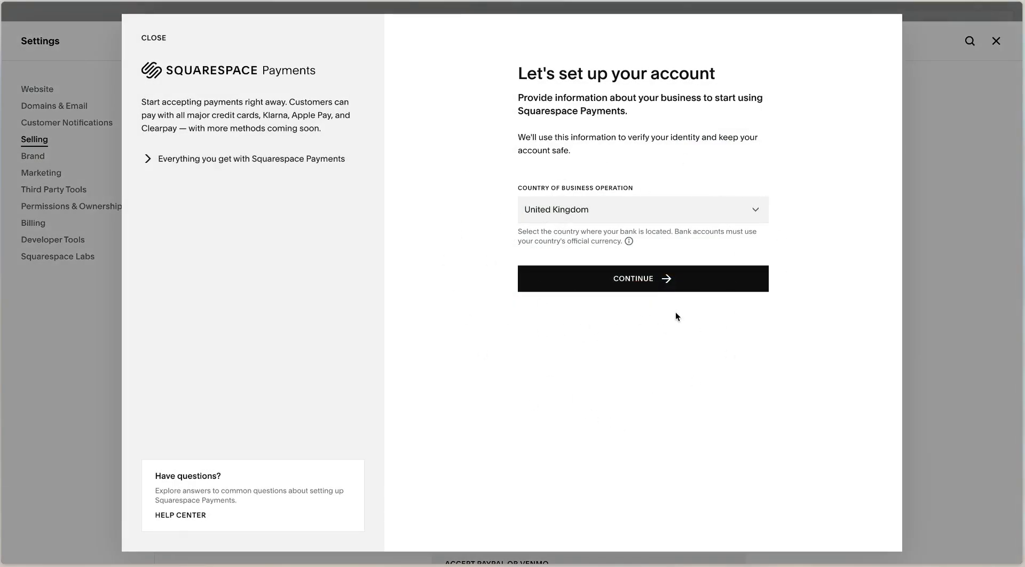
click(155, 38)
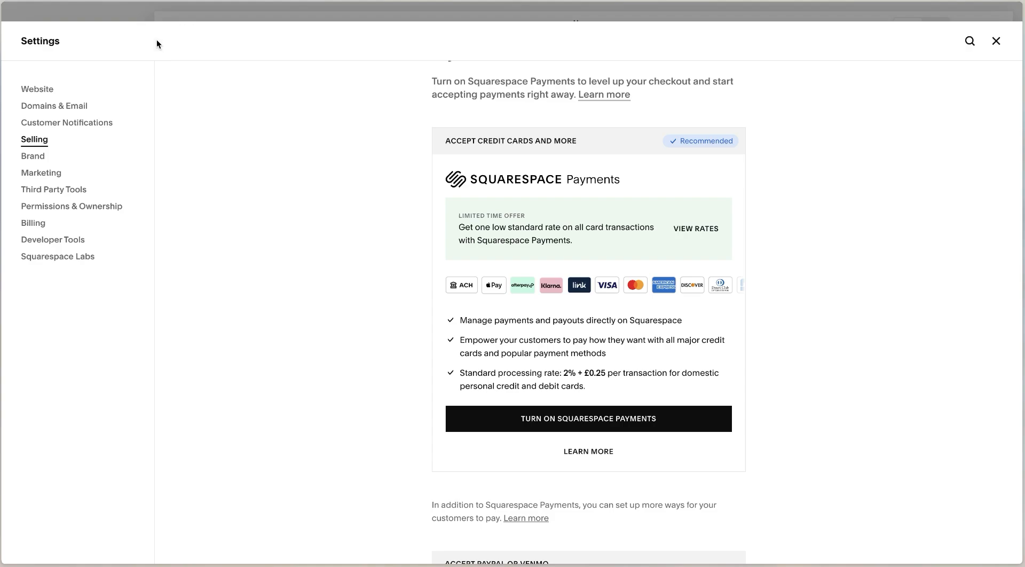
click(997, 41)
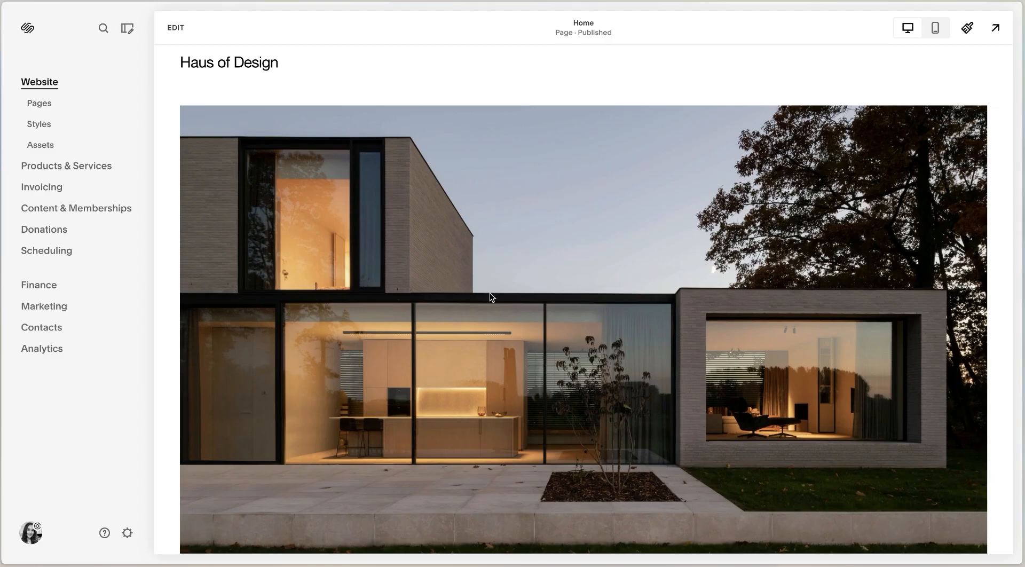
Open the Invoicing overview and check the status of the saved invoice in its recent activity.
click(45, 189)
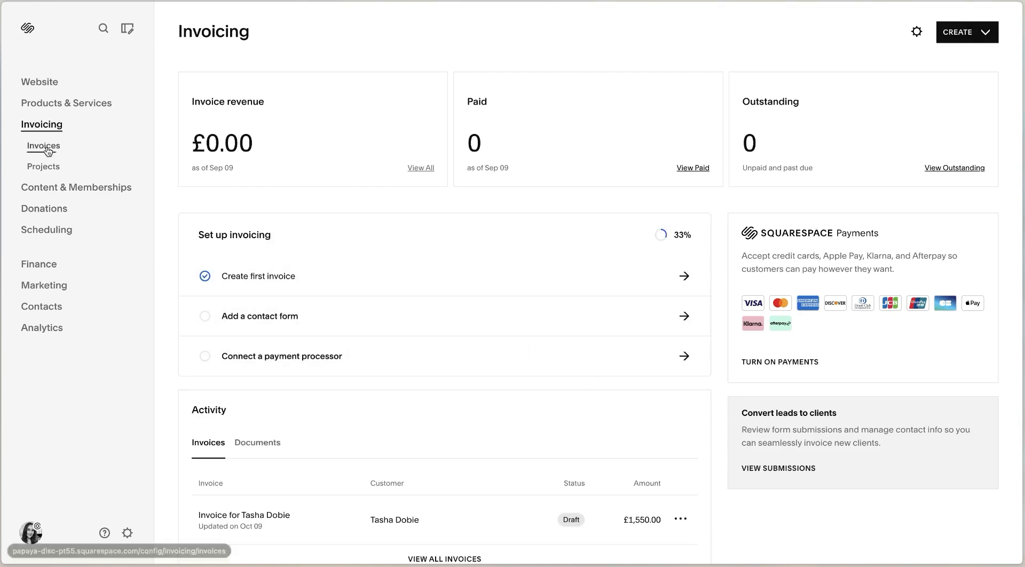
scroll(511, 230, down, 5)
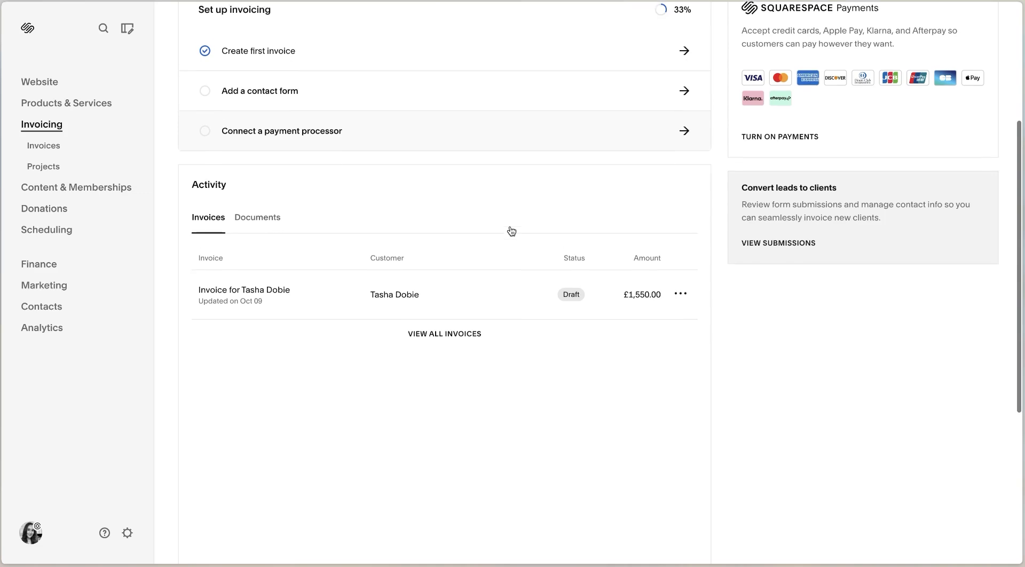
scroll(524, 290, down, 2)
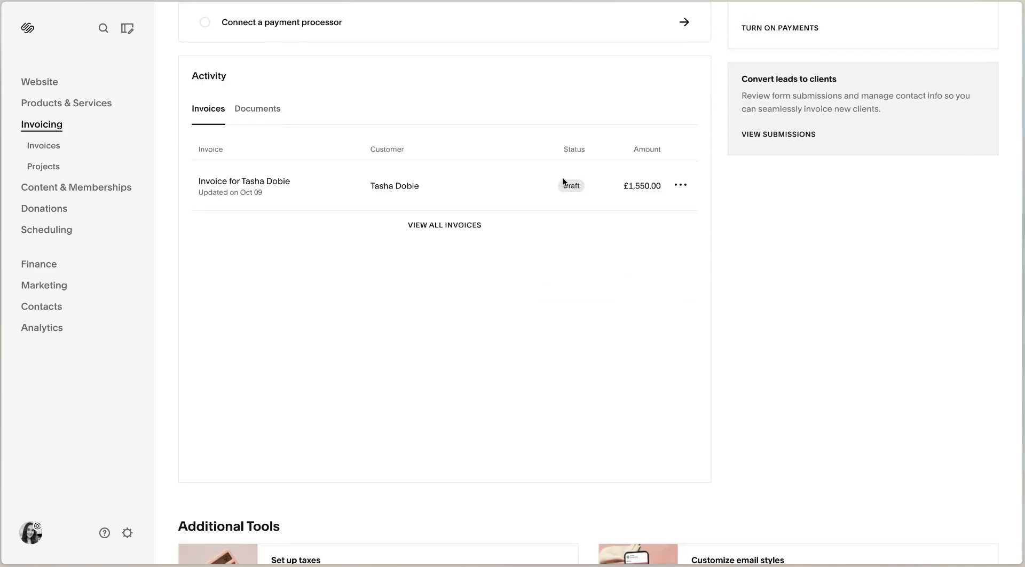
scroll(556, 214, up, 1)
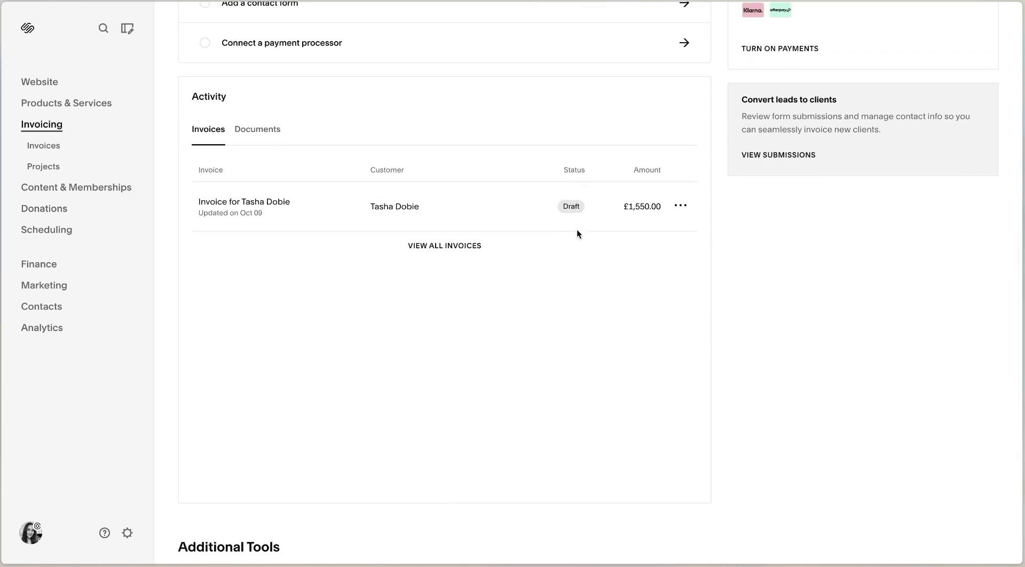
scroll(577, 229, up, 7)
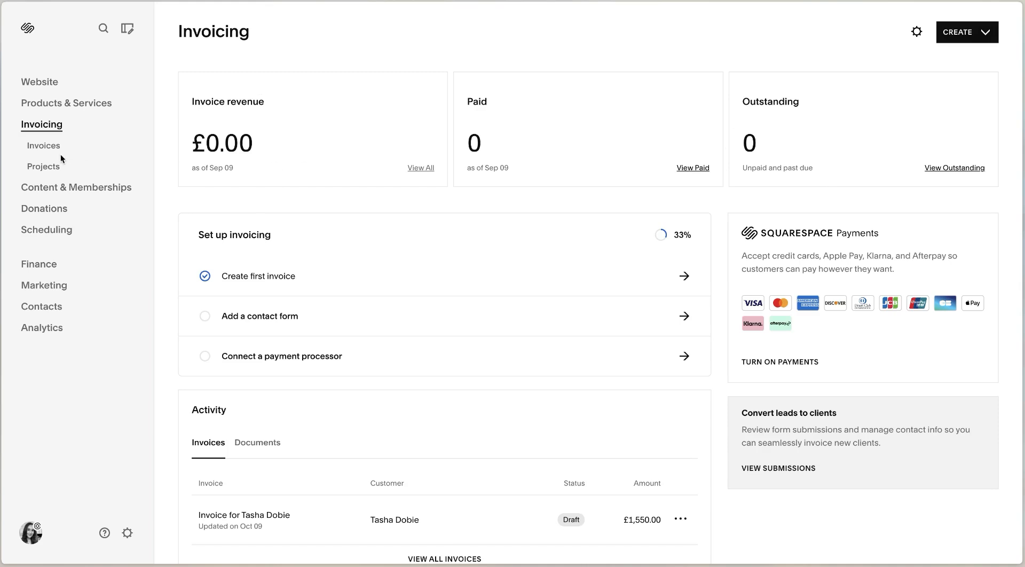
Open the full list of invoices and view the actions available for the draft invoice without choosing one.
click(29, 147)
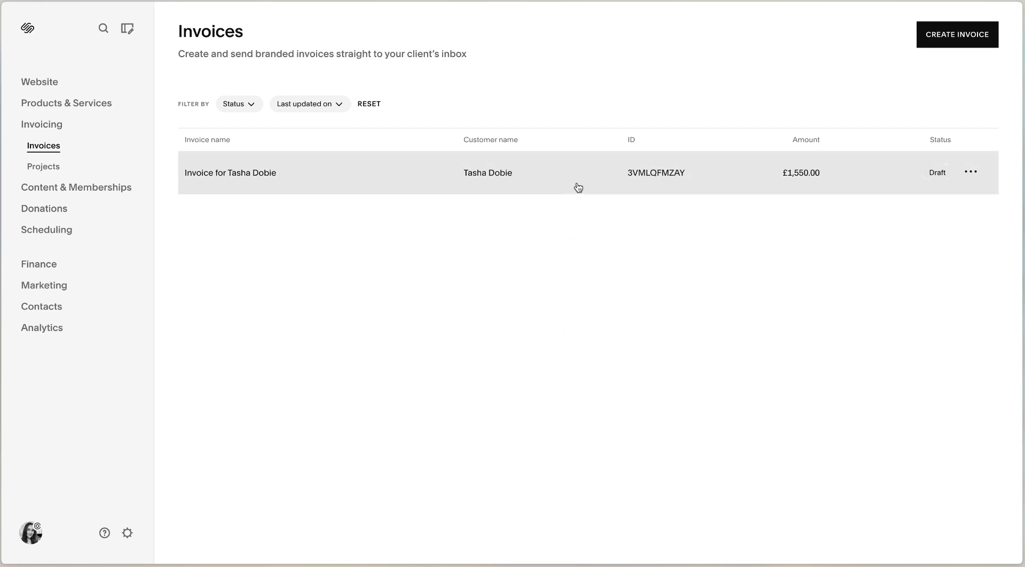
click(971, 171)
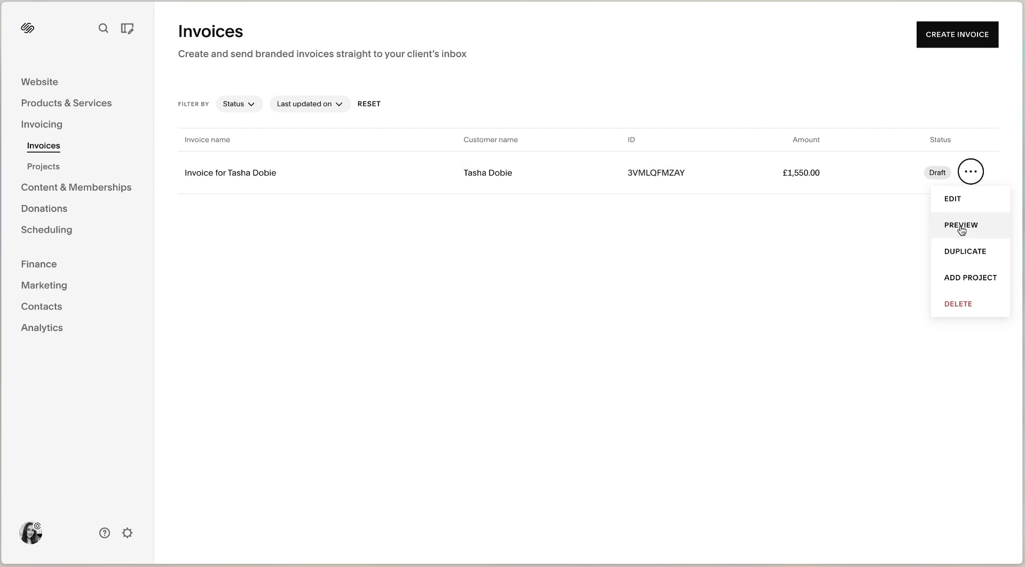
click(727, 277)
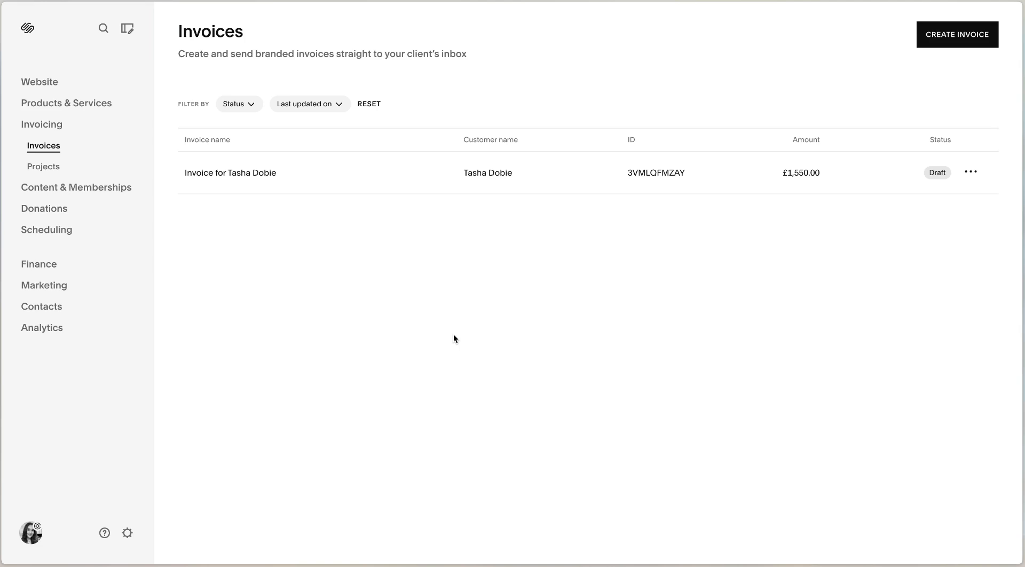
Open the Projects section of Invoicing.
click(43, 167)
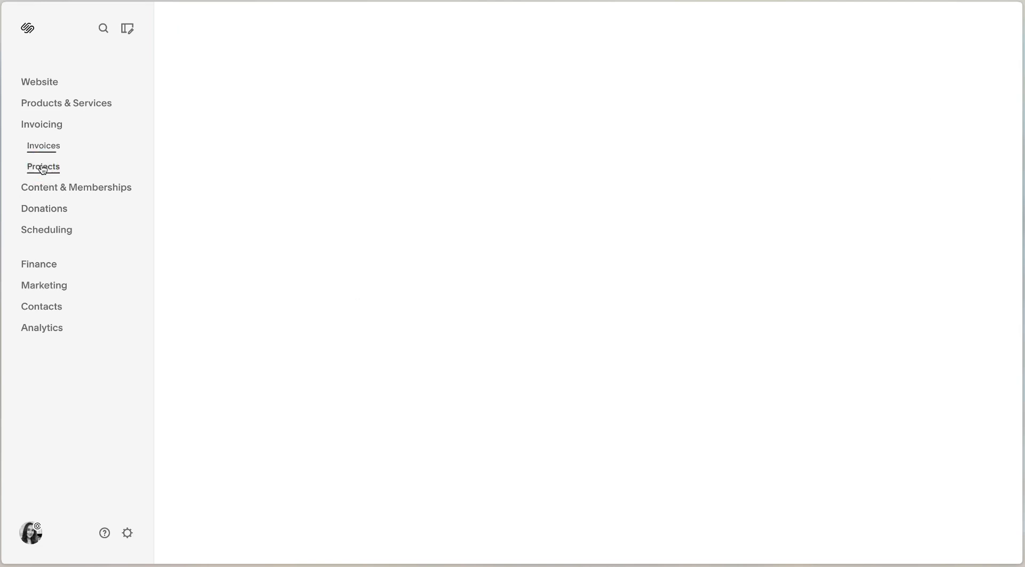